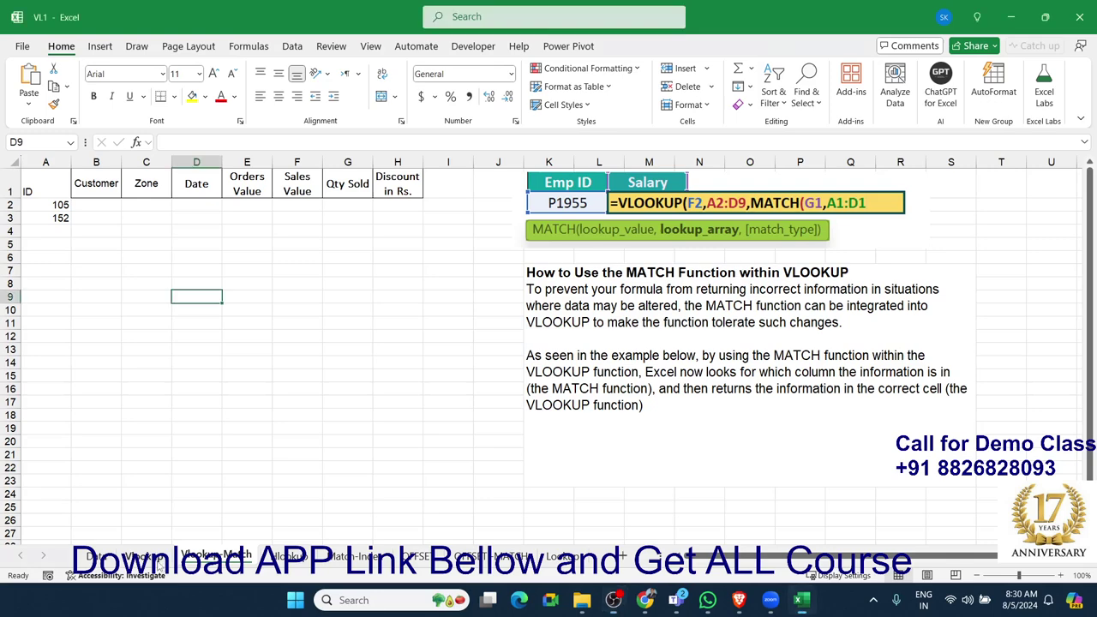
pyautogui.click(144, 556)
pyautogui.click(241, 410)
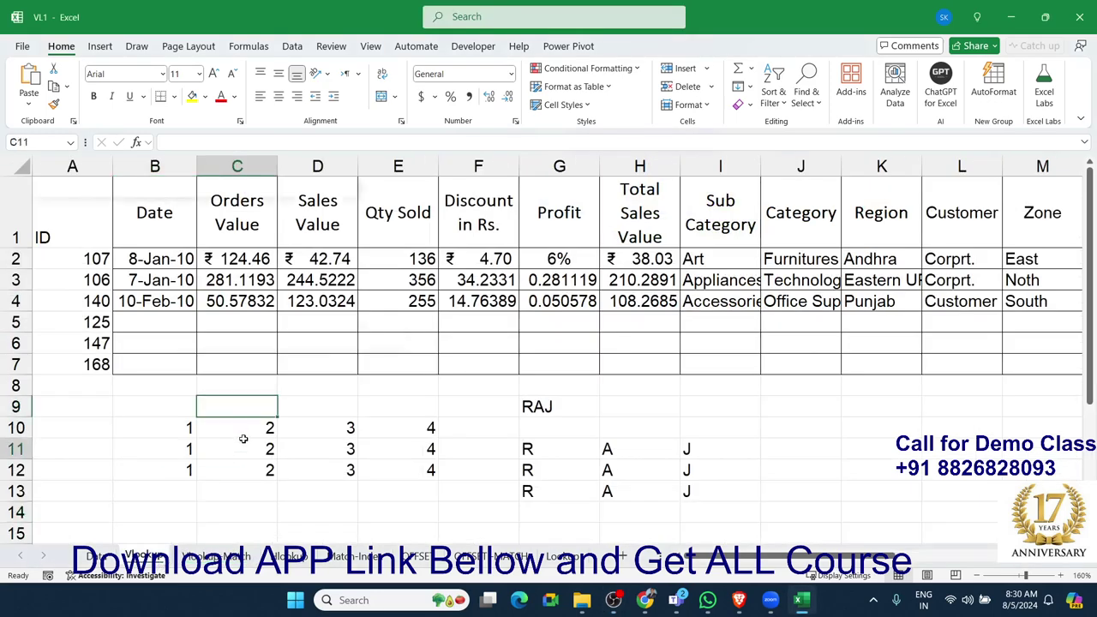
pyautogui.moveTo(240, 445); pyautogui.dragTo(411, 448)
pyautogui.click(506, 452)
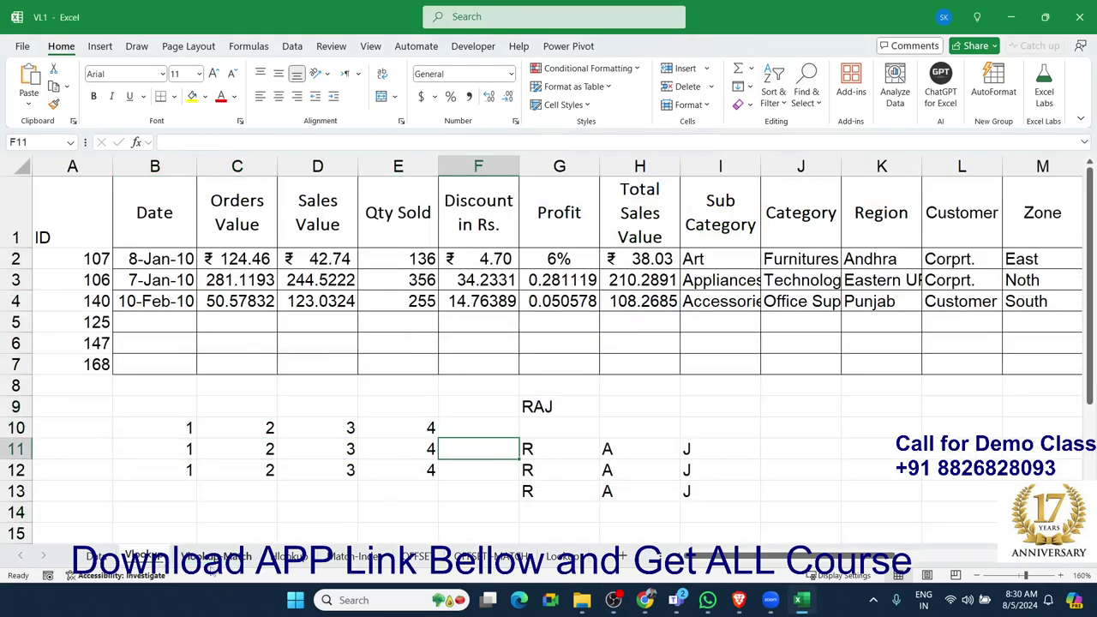
pyautogui.click(246, 556)
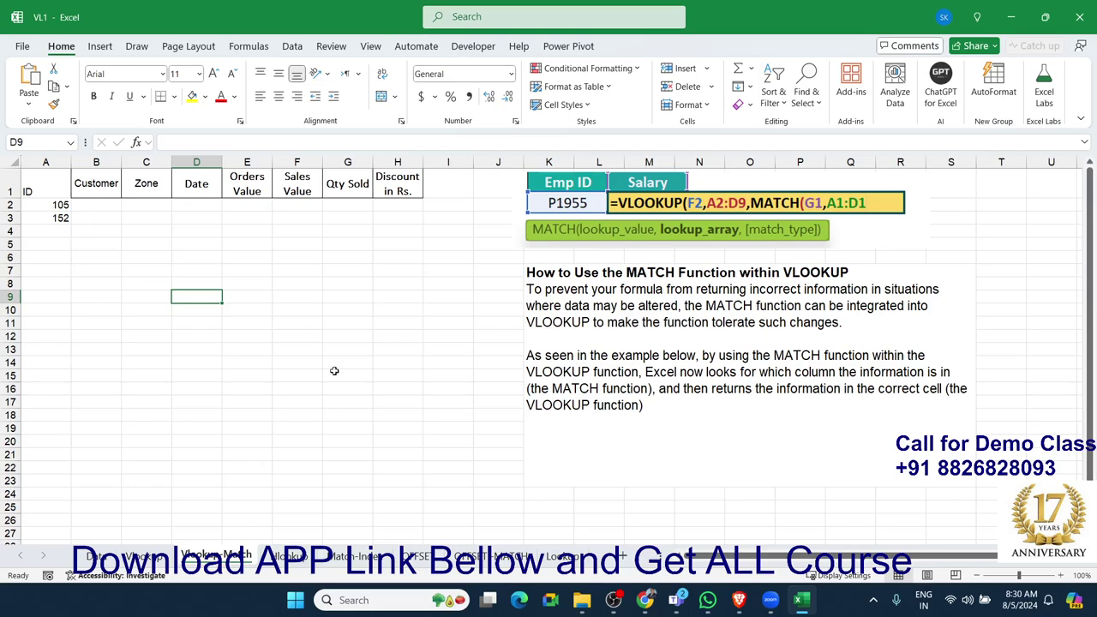
pyautogui.click(100, 556)
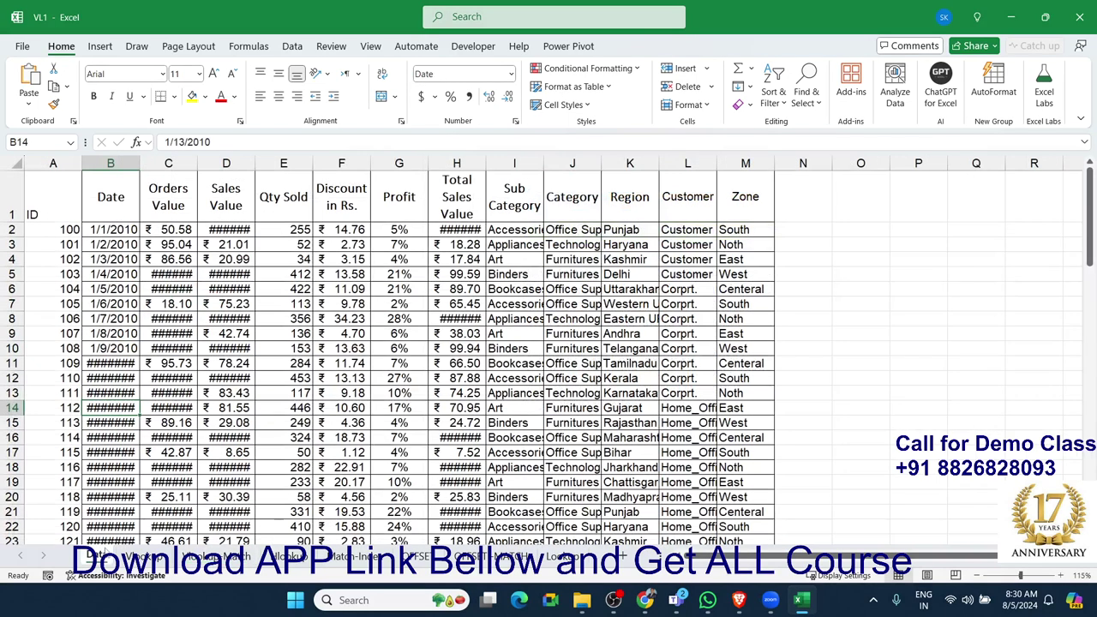
pyautogui.click(204, 558)
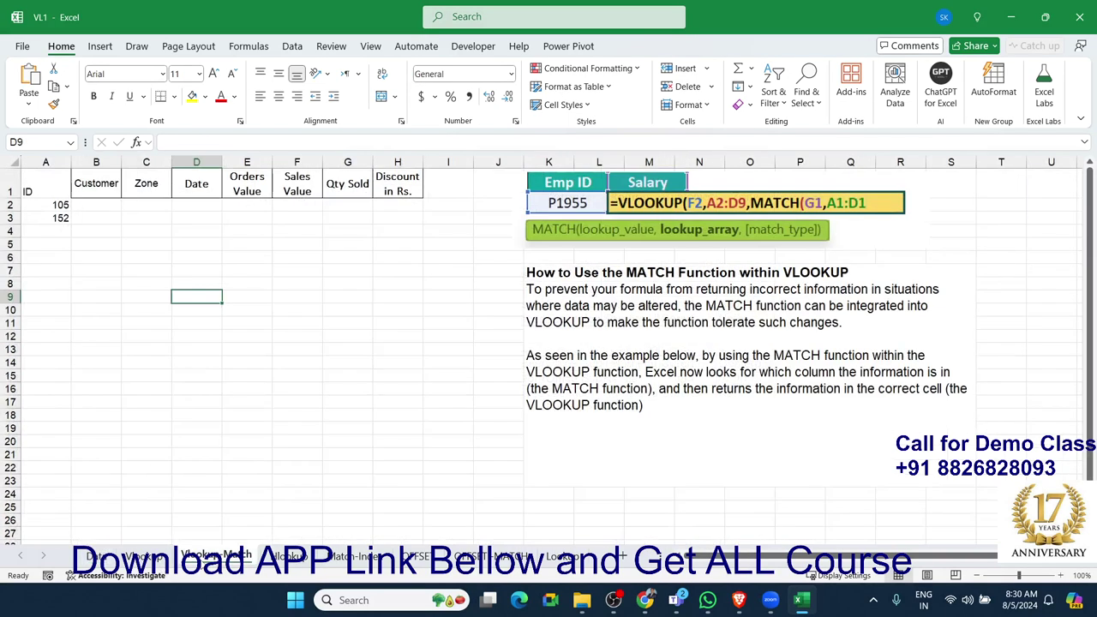
# Type the label Zone in cell A14.
pyautogui.click(65, 365)
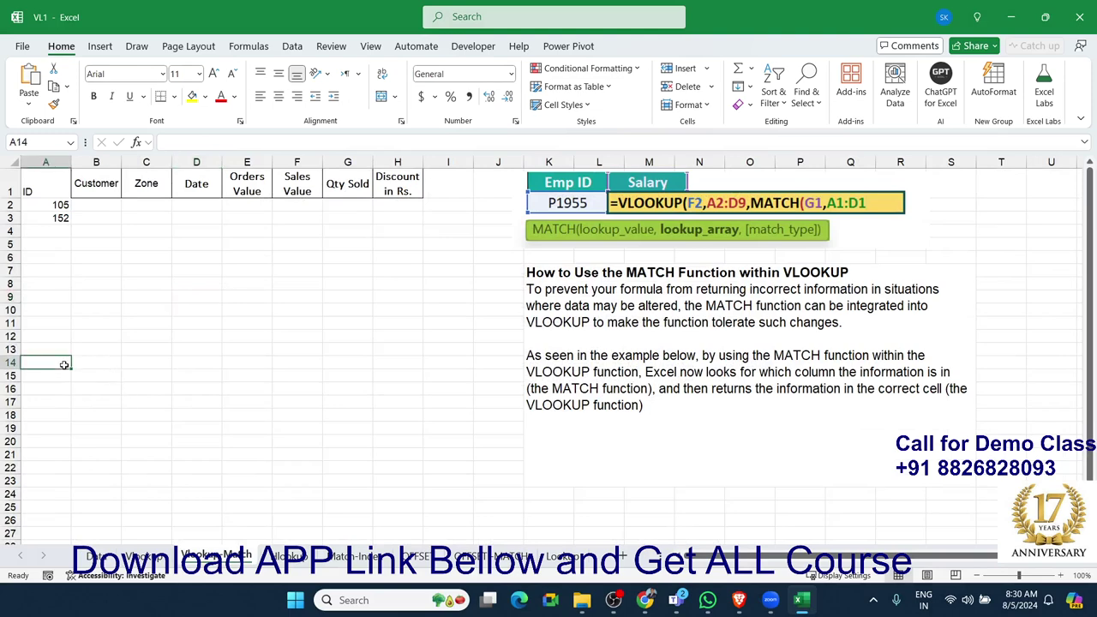
pyautogui.write('Zone')
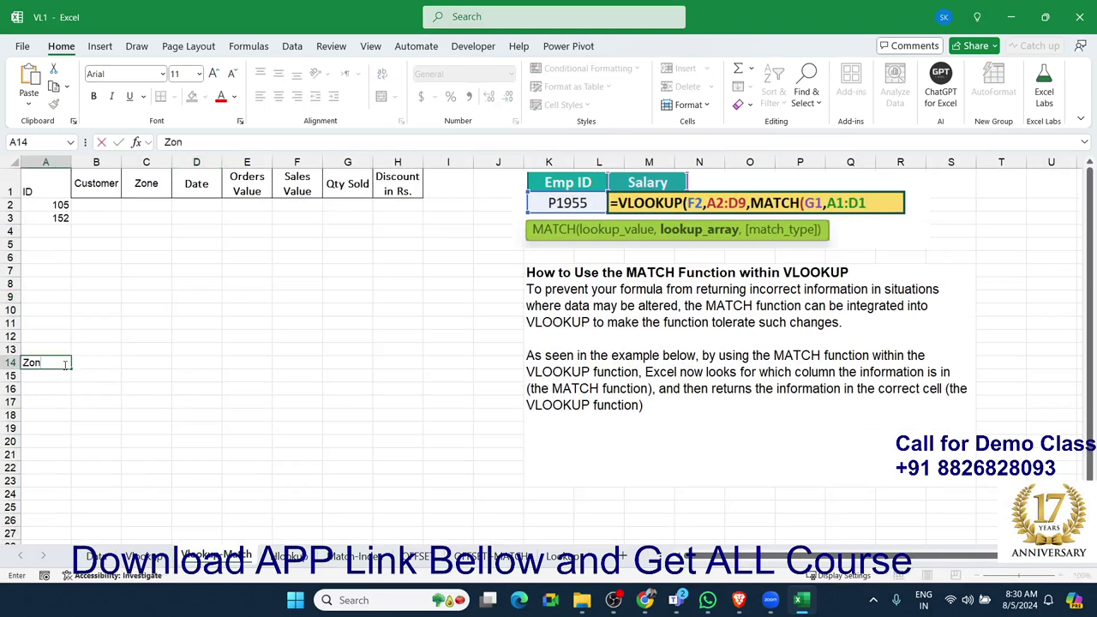
pyautogui.press('Tab')
# In B14, enter =MATCH(A14,A1:H1,0) to find Zone's position in the header row, returning 3.
pyautogui.write('=')
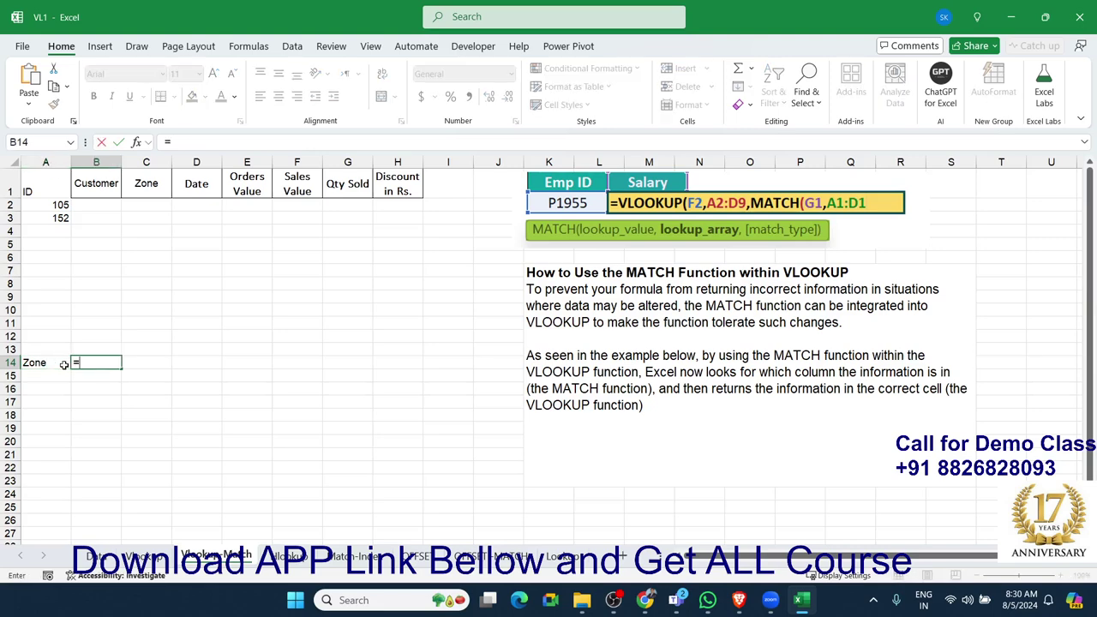
pyautogui.write('mat')
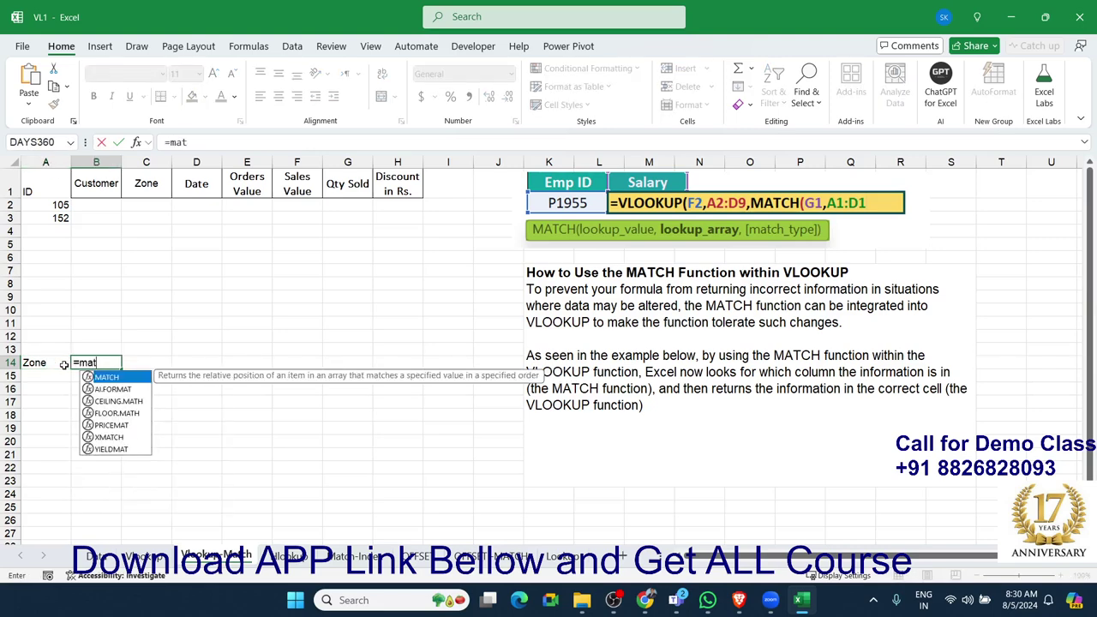
pyautogui.press('Tab')
pyautogui.click(63, 364)
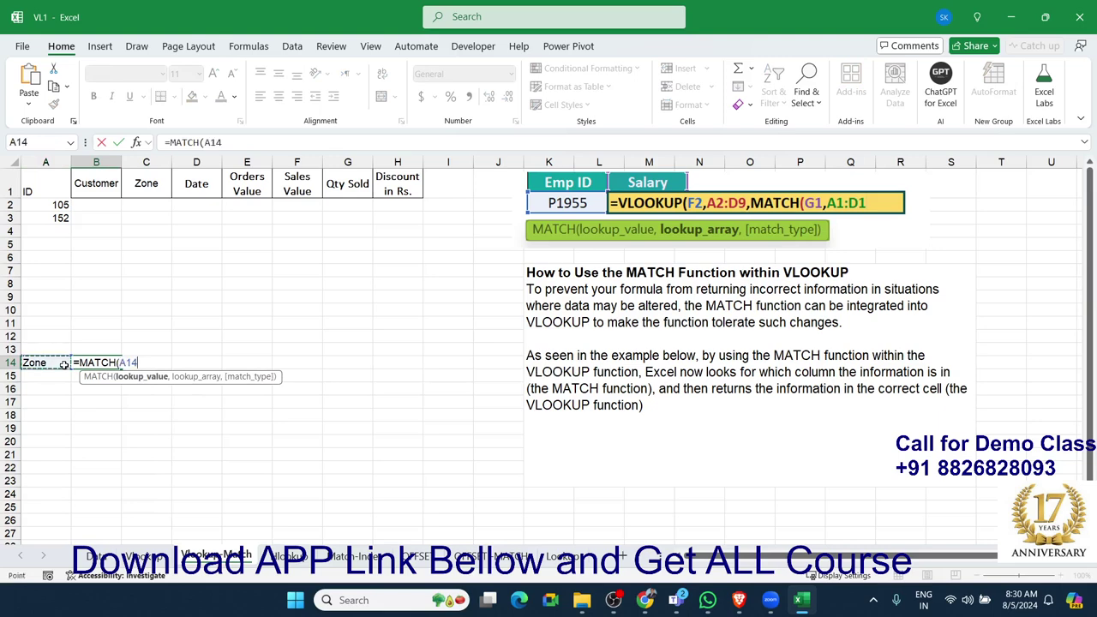
pyautogui.write(',')
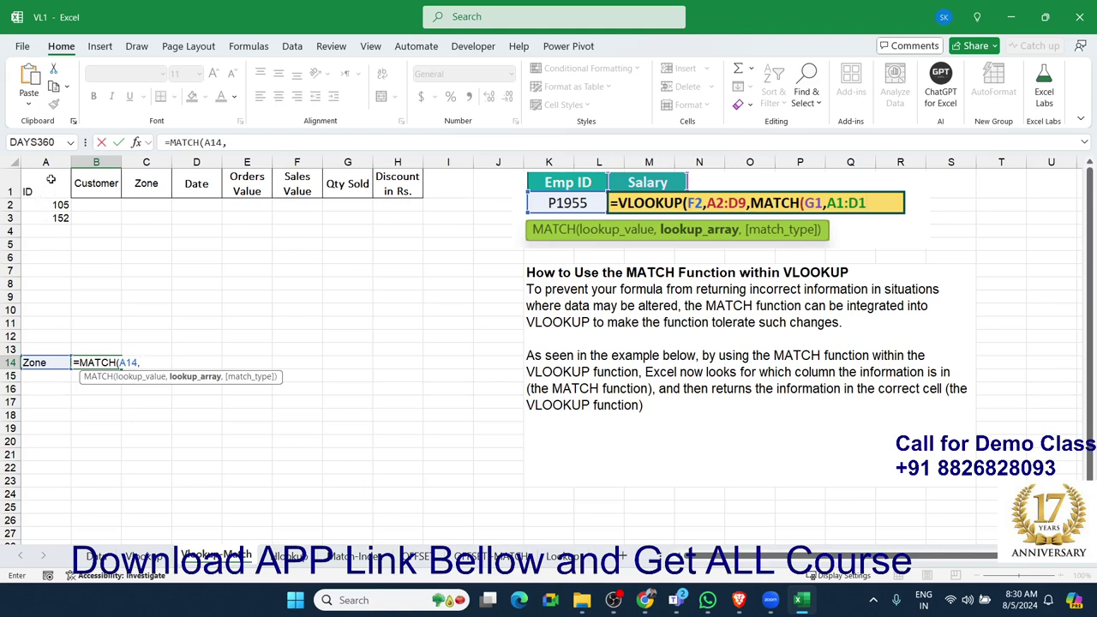
pyautogui.moveTo(51, 179)
pyautogui.mouseDown()
pyautogui.moveTo(38, 220)
pyautogui.moveTo(403, 191)
pyautogui.mouseUp()
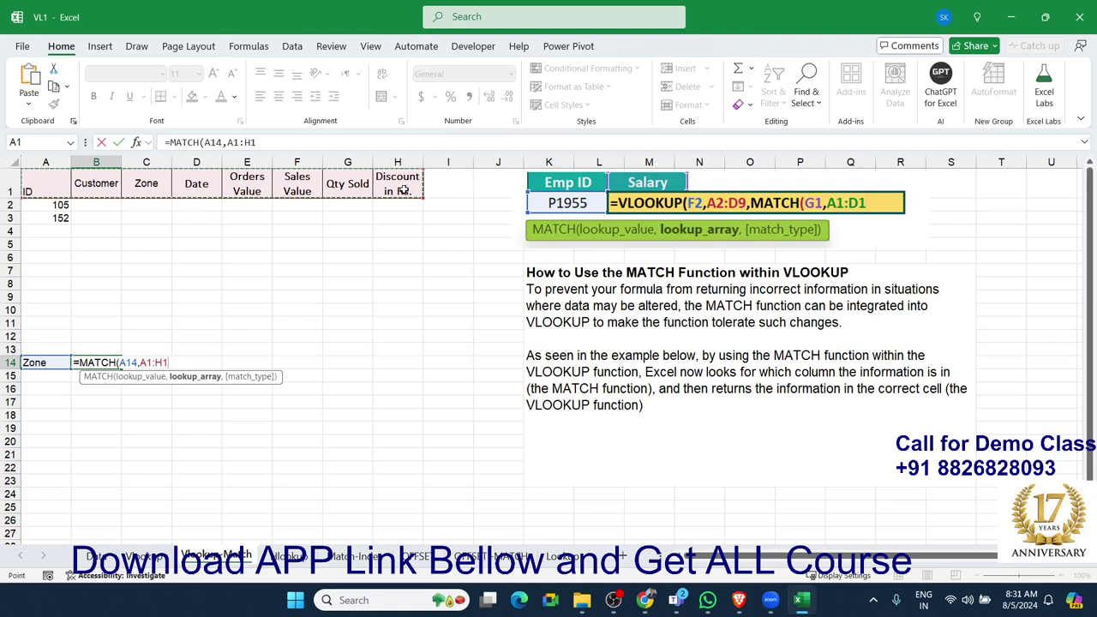
pyautogui.write(',C14')
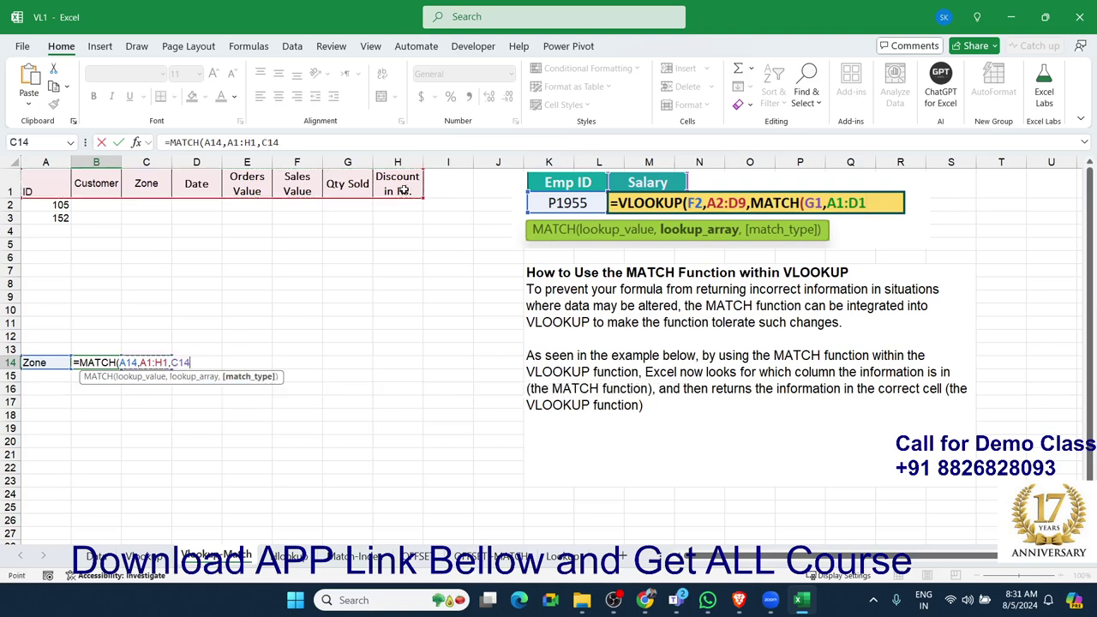
pyautogui.write(')')
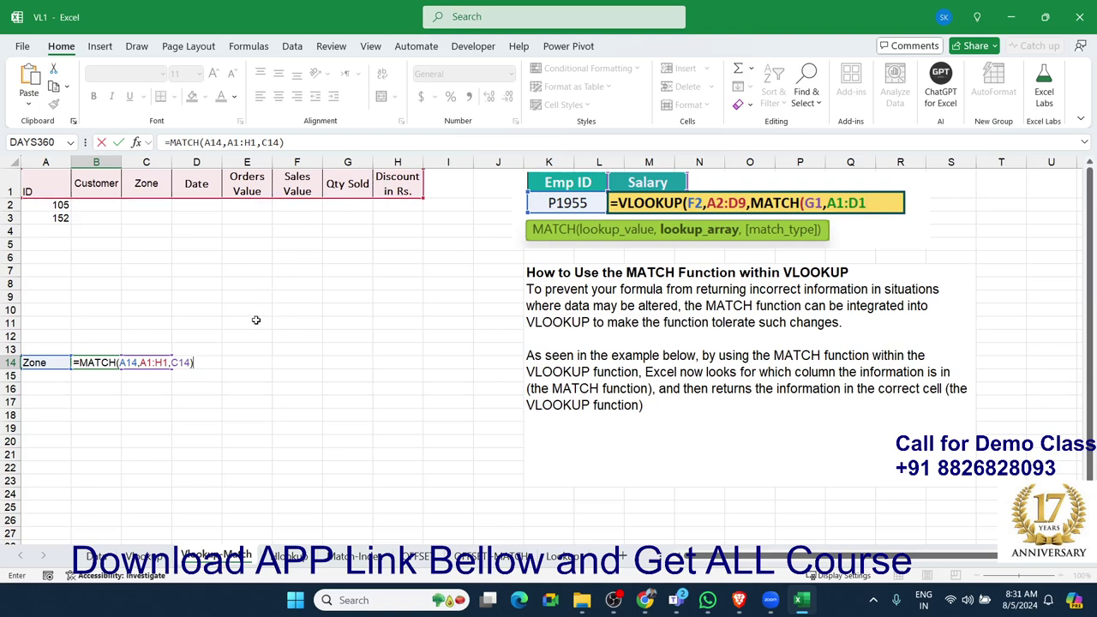
pyautogui.doubleClick(181, 363)
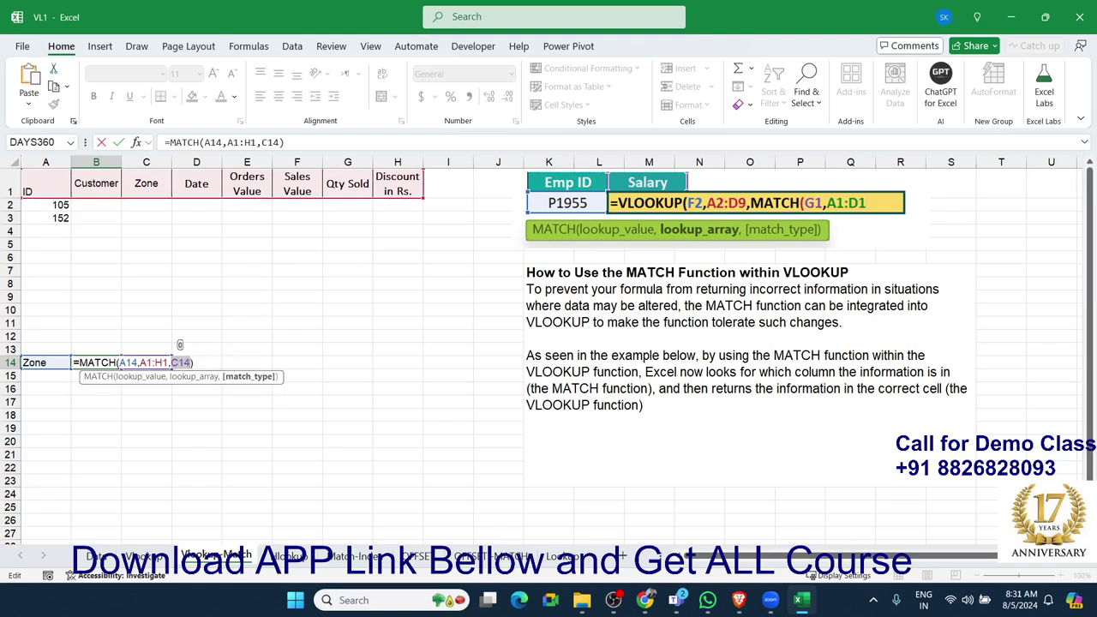
pyautogui.write('0')
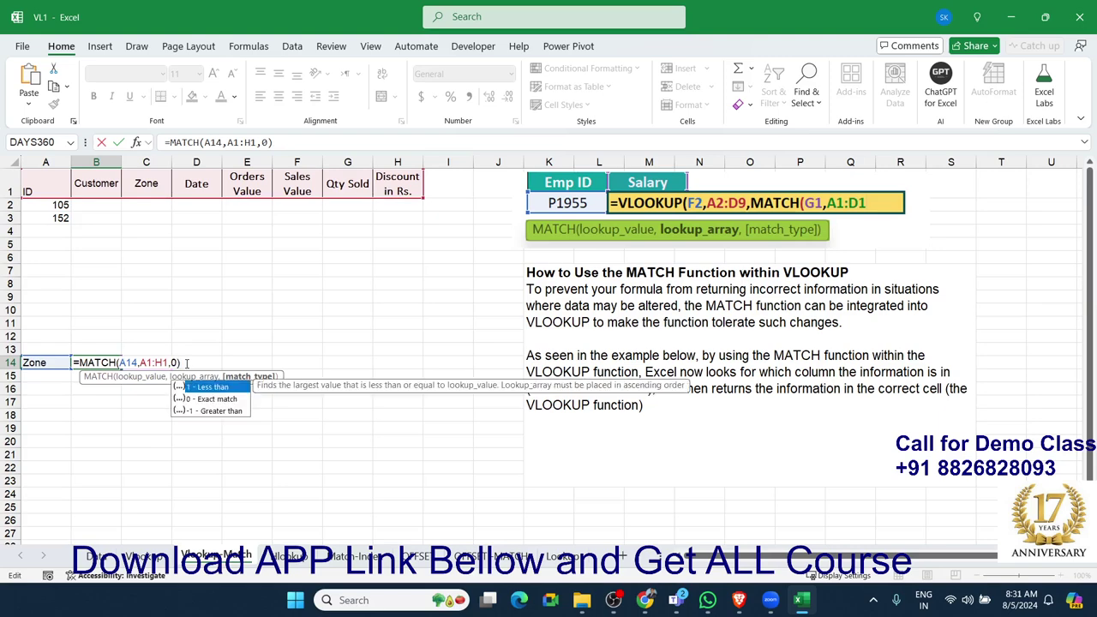
pyautogui.press('Return')
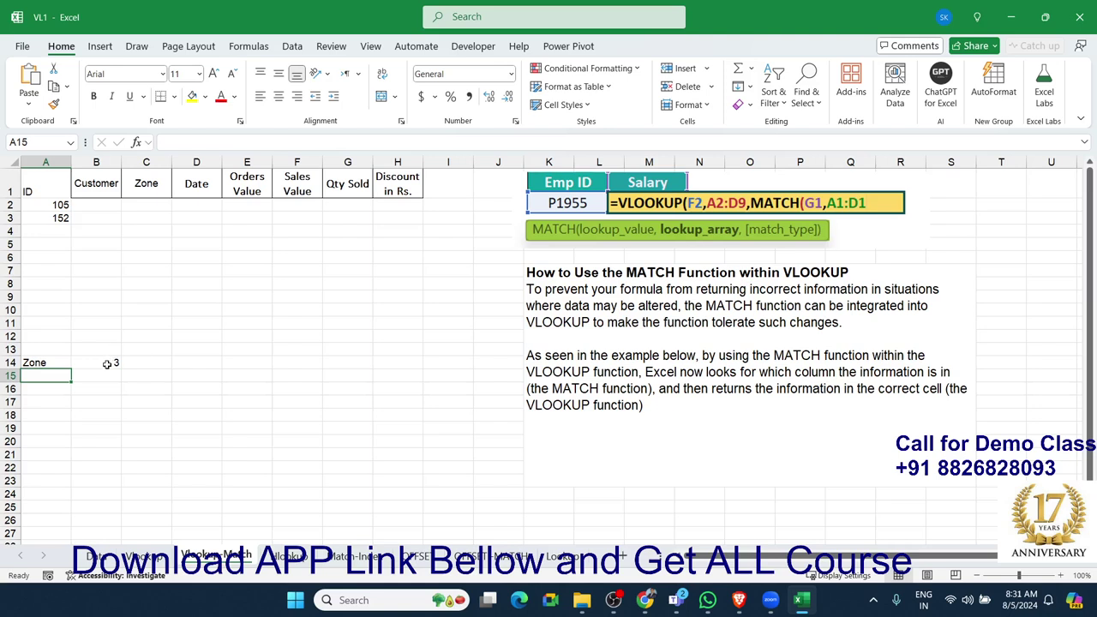
pyautogui.click(108, 367)
# Select the ID, Customer and Zone header cells to check their column positions.
pyautogui.click(57, 180)
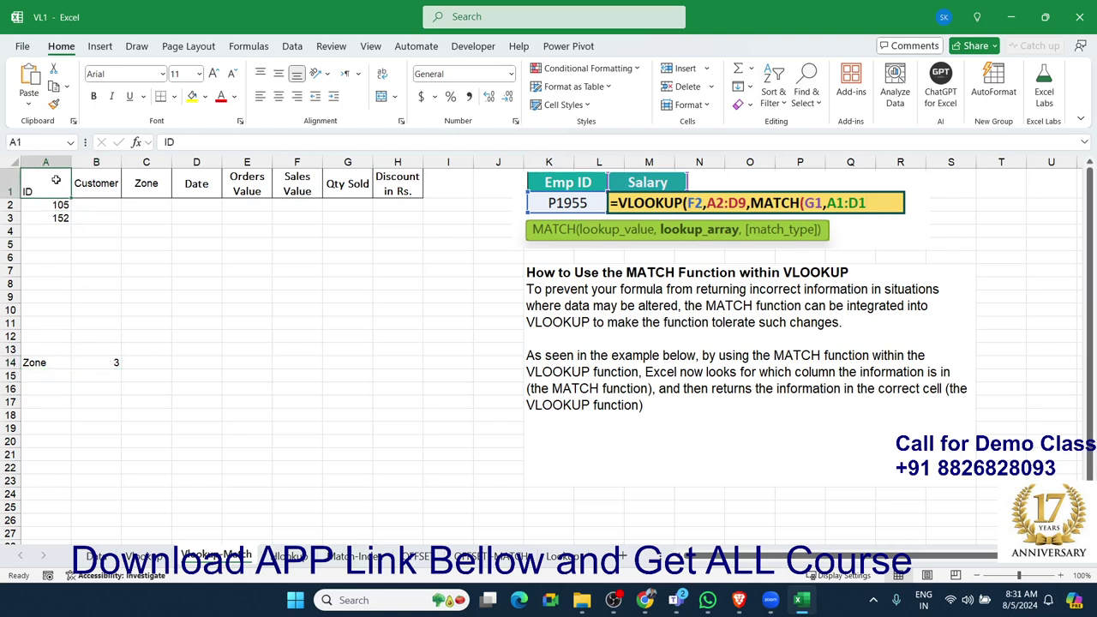
pyautogui.click(96, 182)
pyautogui.moveTo(120, 182); pyautogui.dragTo(126, 183)
pyautogui.click(126, 182)
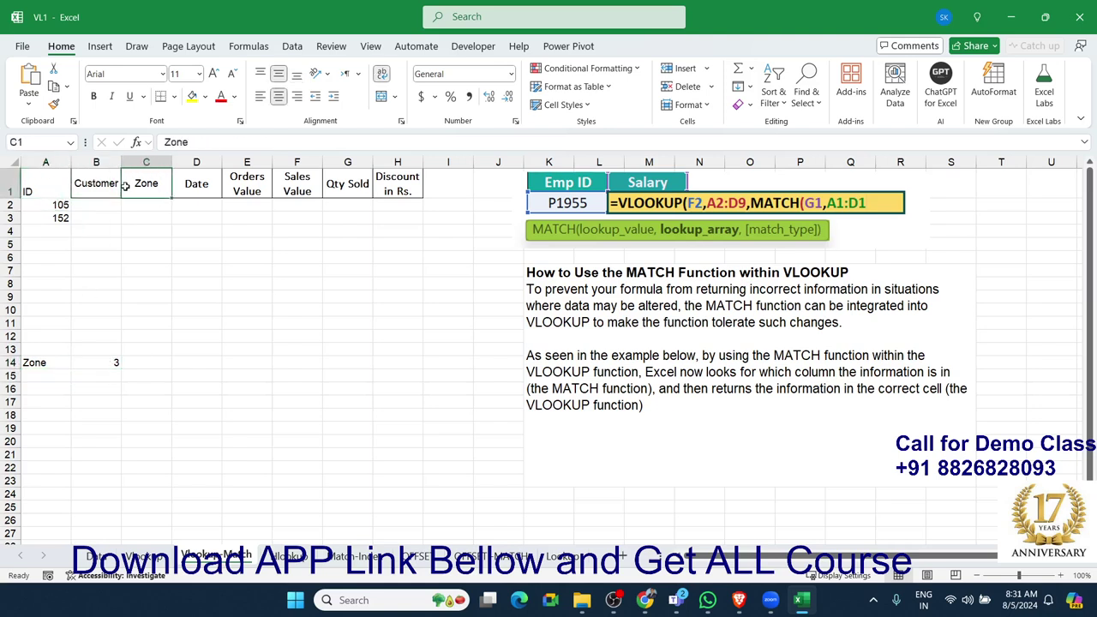
# Re-enter =MATCH(A14,A1:H1,0) in B14, confirming Zone sits at position 3.
pyautogui.click(109, 367)
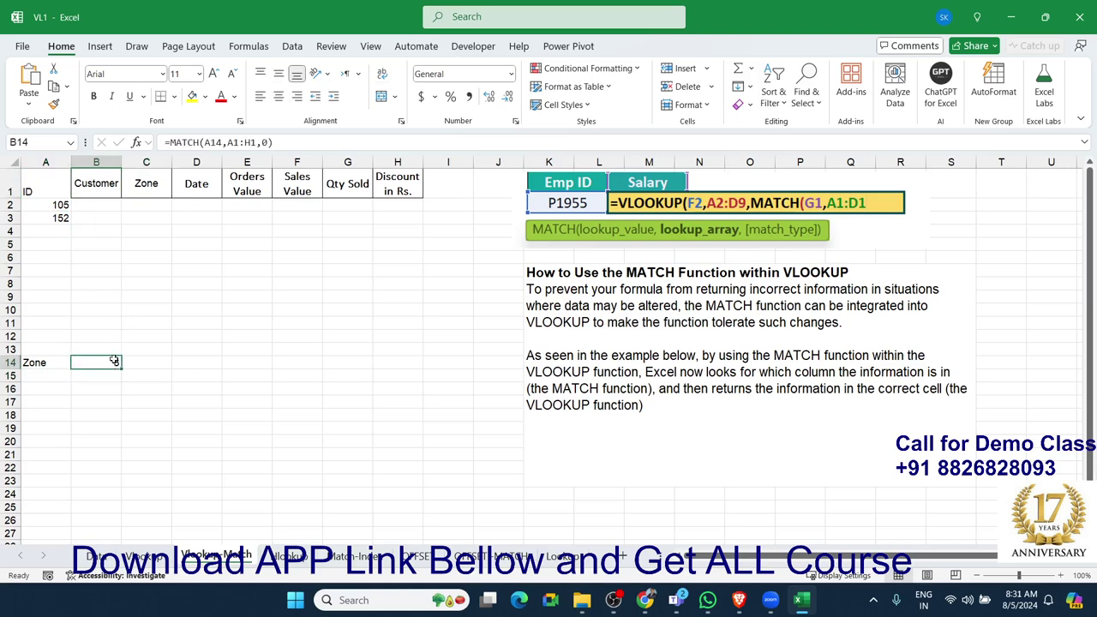
pyautogui.write('=mat')
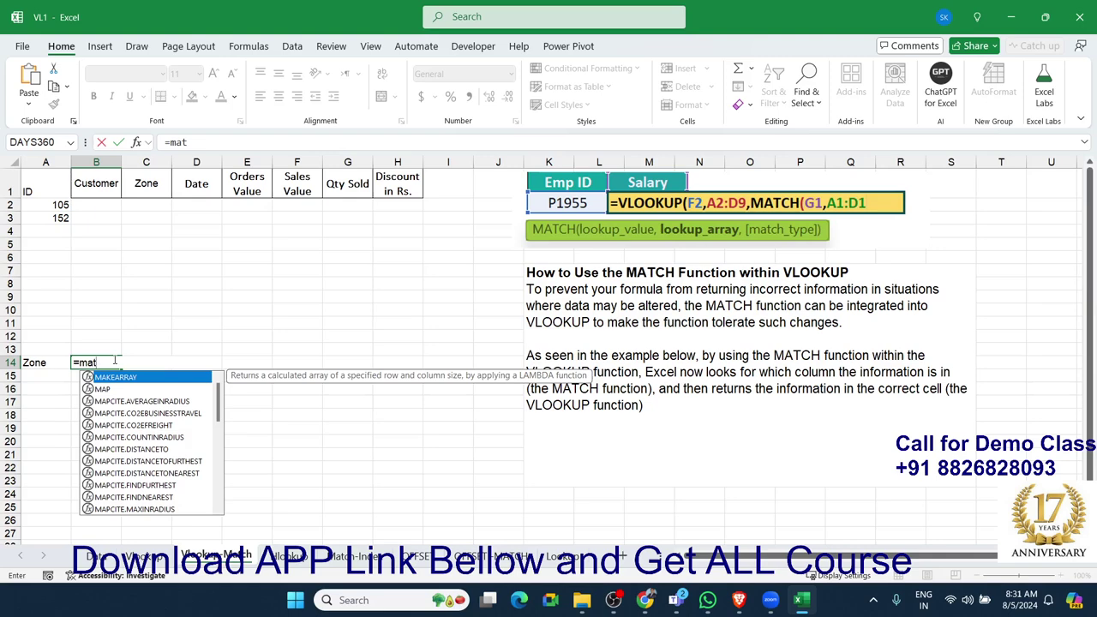
pyautogui.press('Tab')
pyautogui.press('Left')
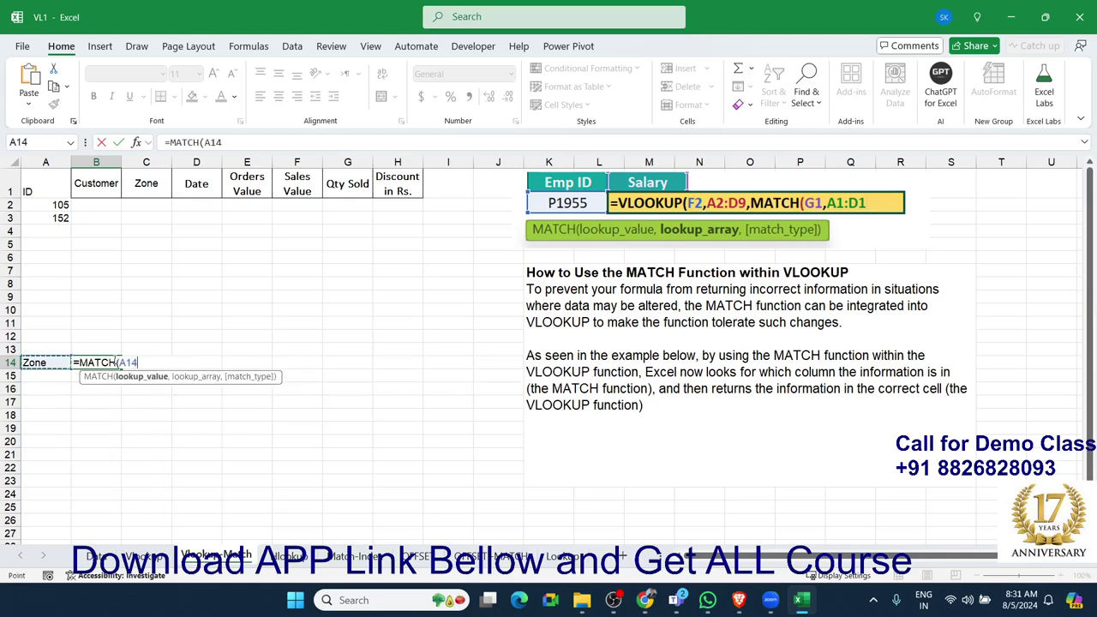
pyautogui.write(',')
pyautogui.moveTo(49, 188); pyautogui.dragTo(46, 325)
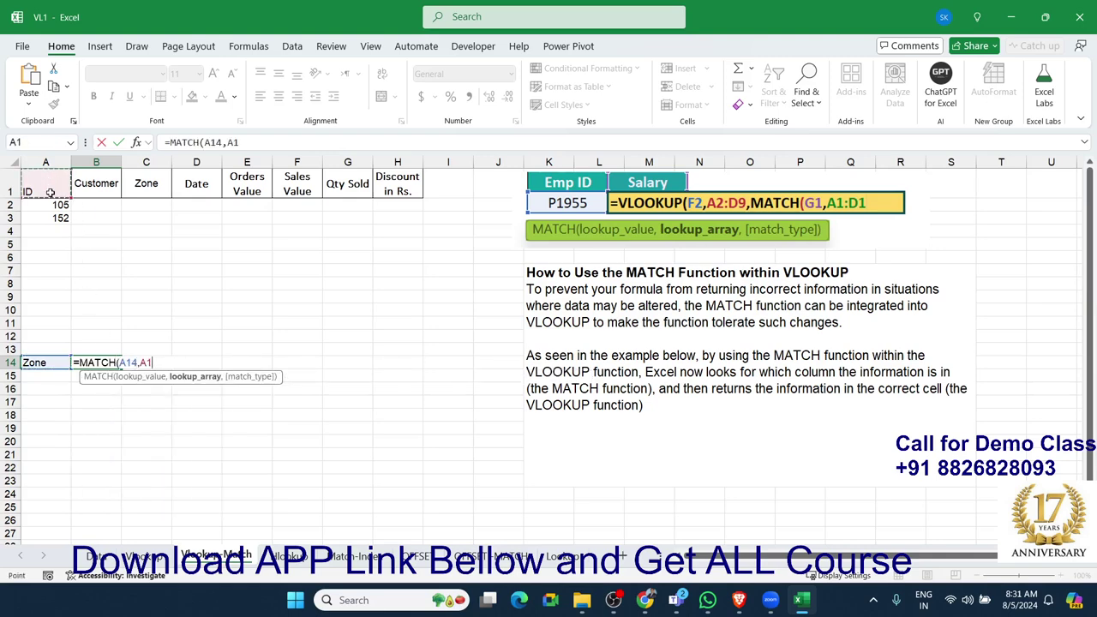
pyautogui.moveTo(43, 188); pyautogui.dragTo(408, 184)
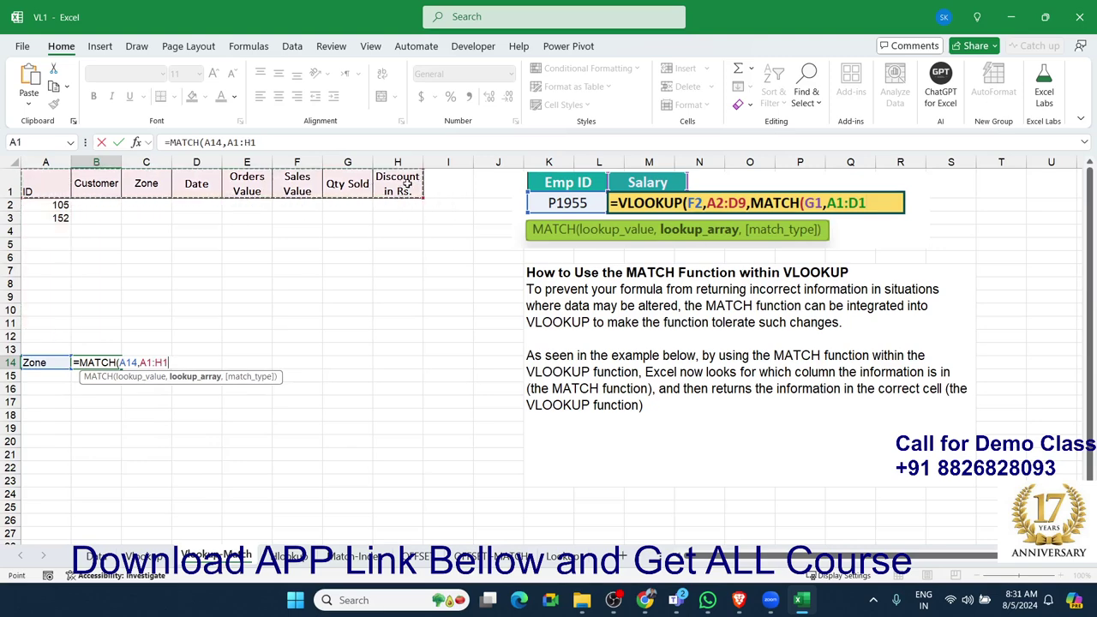
pyautogui.write(',0)')
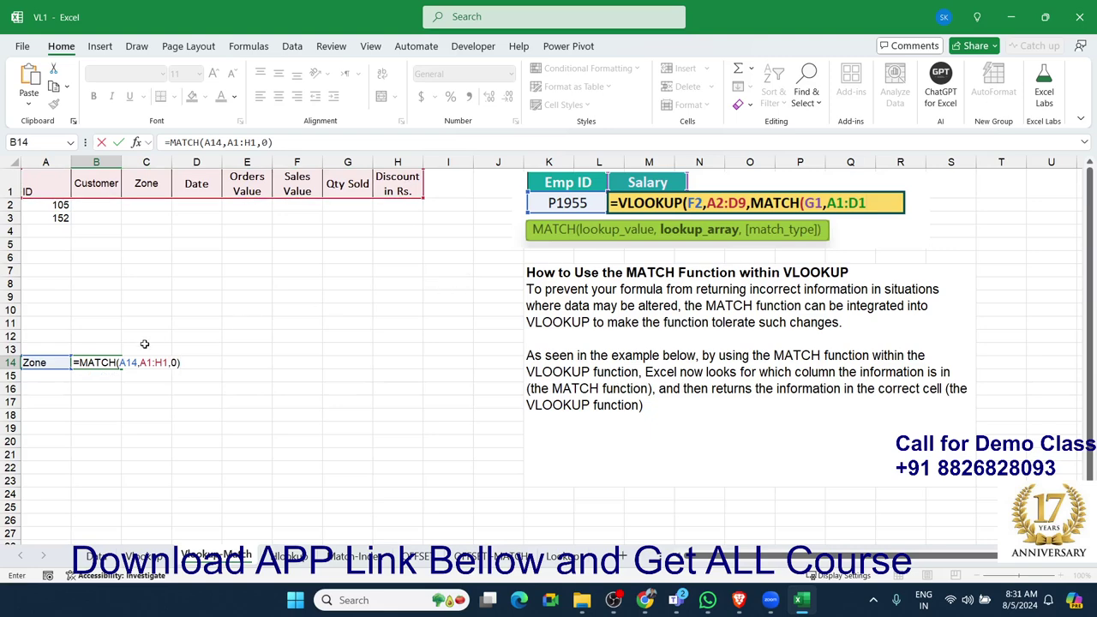
pyautogui.doubleClick(124, 362)
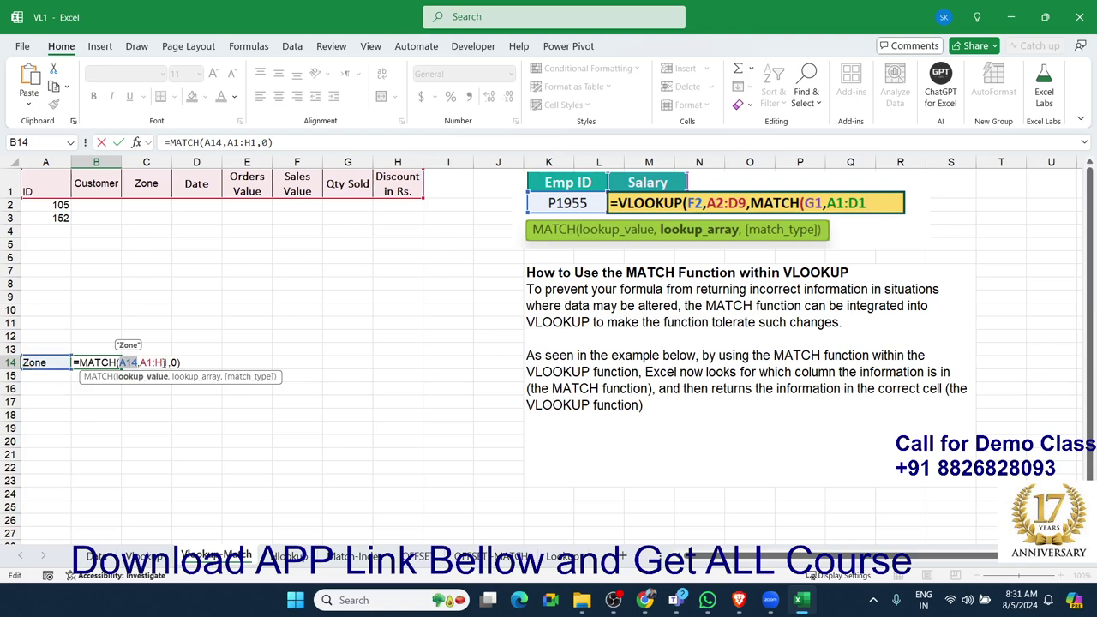
pyautogui.doubleClick(158, 362)
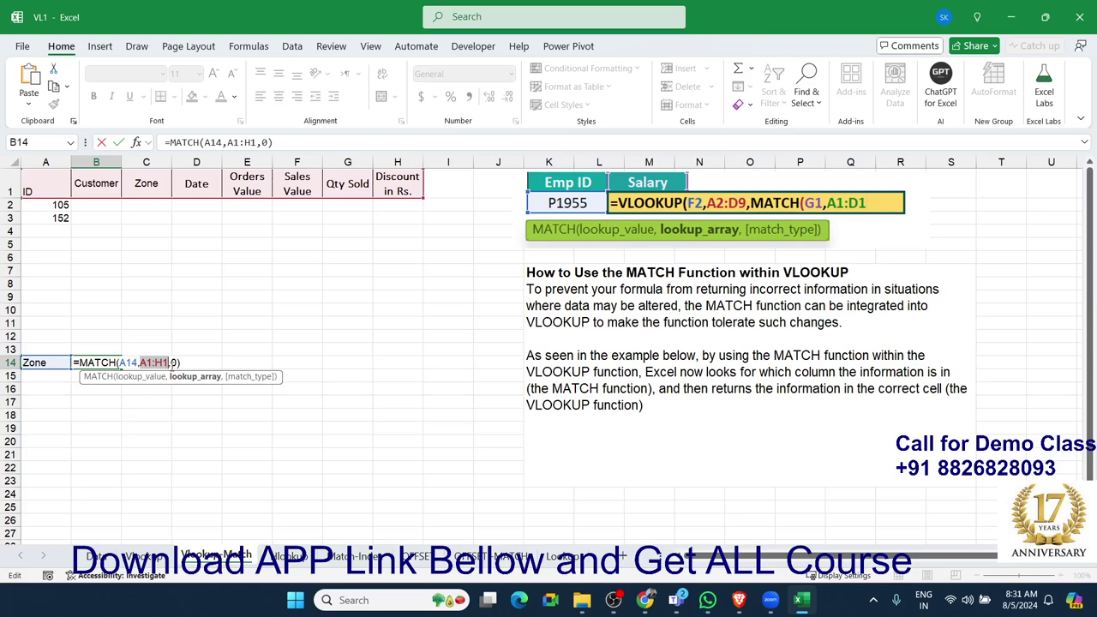
pyautogui.press('Return')
pyautogui.press('Return')
pyautogui.click(108, 375)
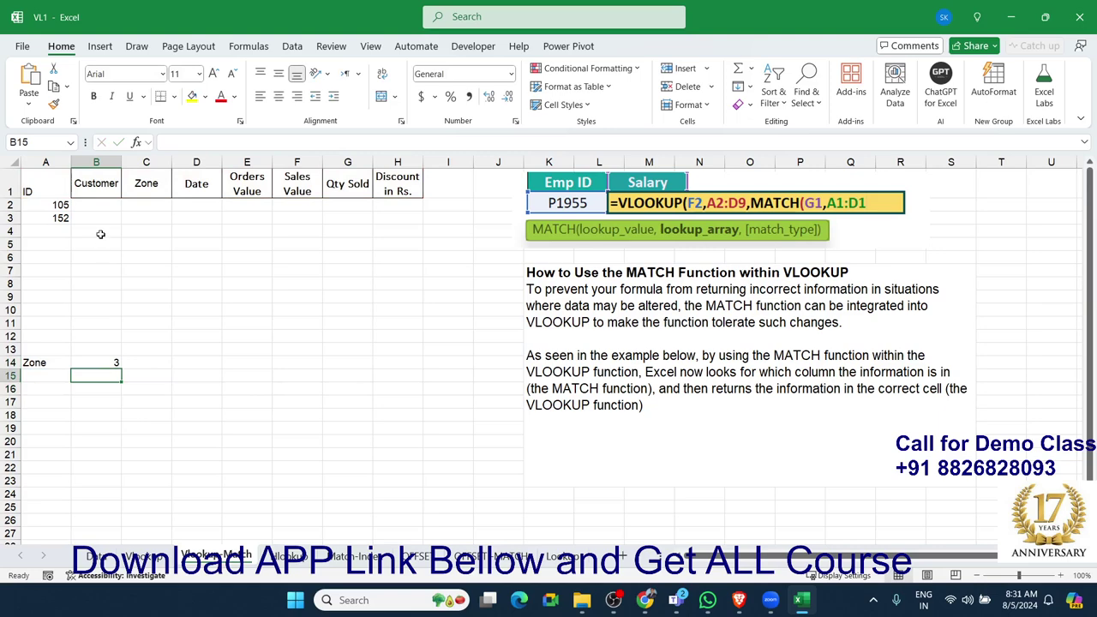
# Clear the MATCH example from A14:B15 and check the VLOOKUP formula on the Vlookup sheet.
pyautogui.moveTo(115, 373); pyautogui.dragTo(12, 360)
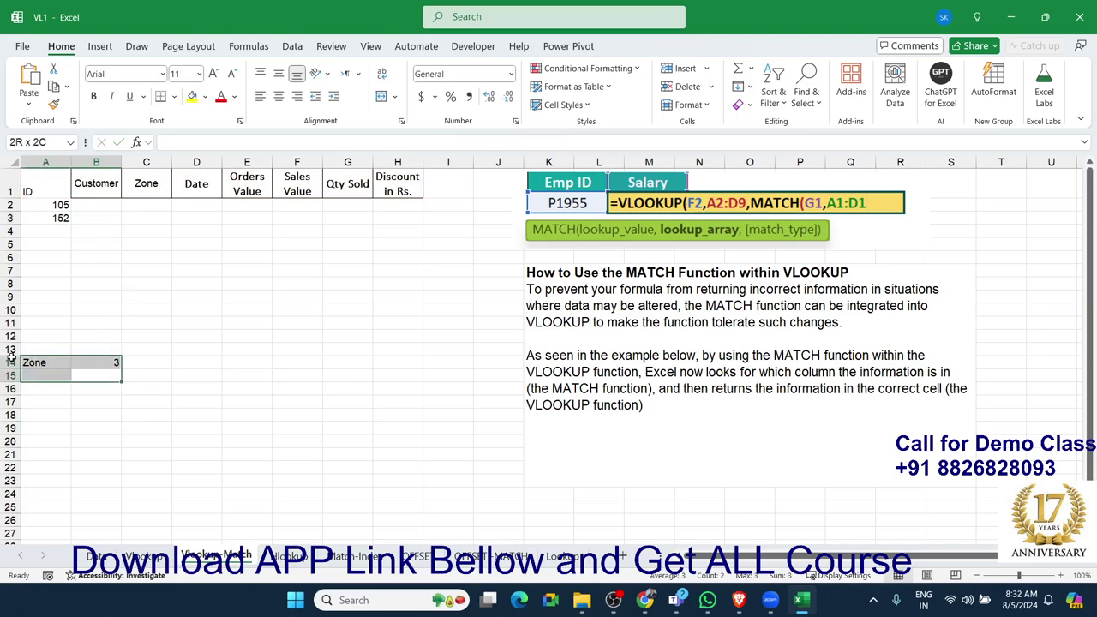
pyautogui.press('Delete')
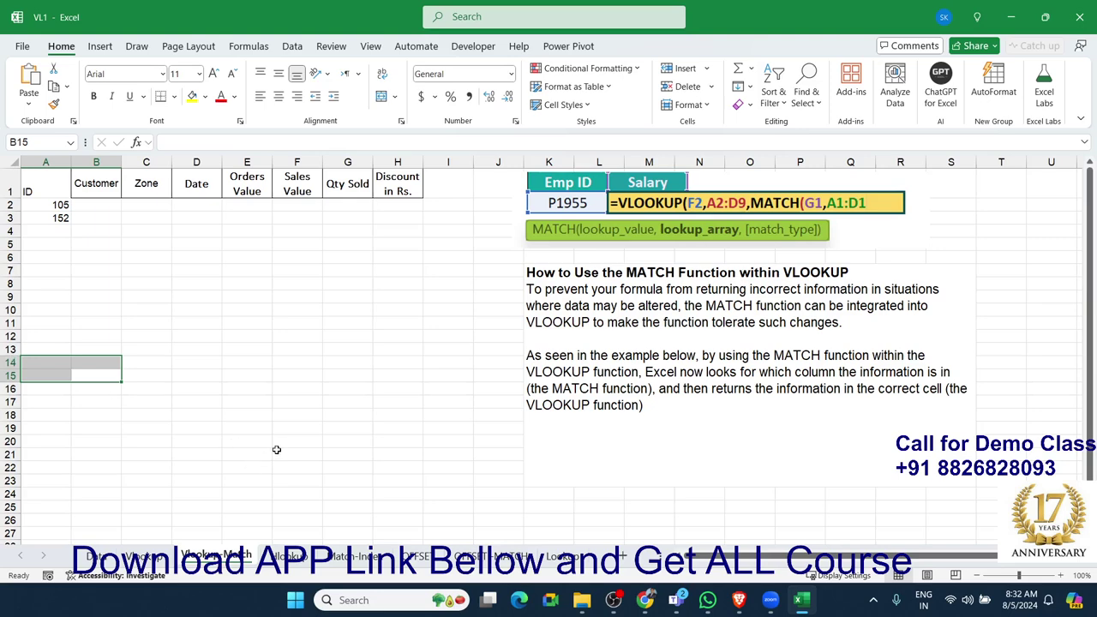
pyautogui.click(146, 556)
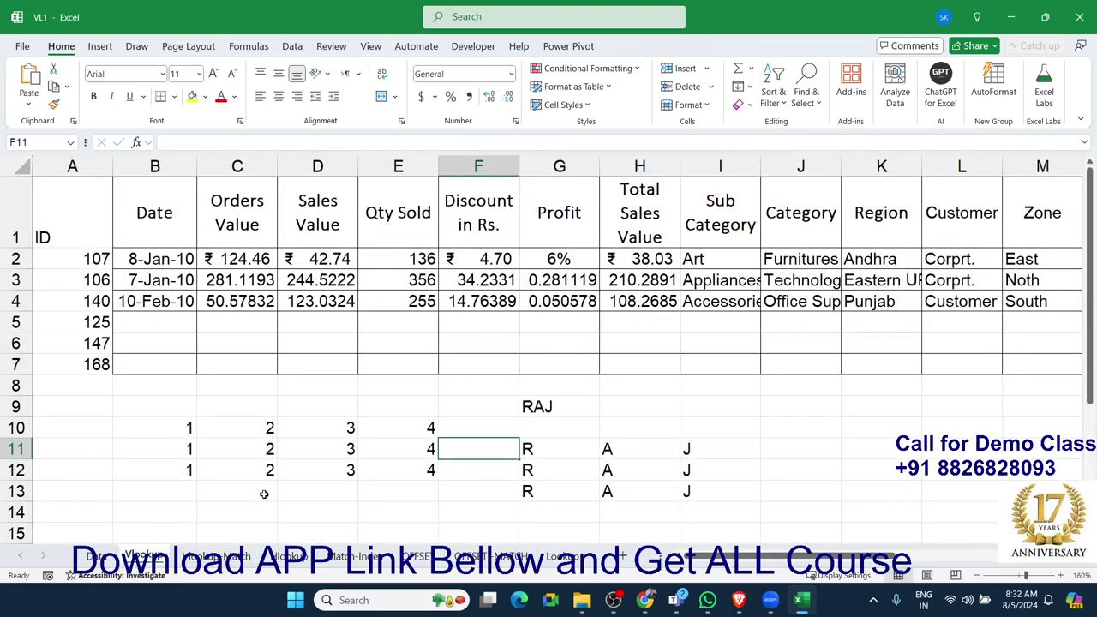
pyautogui.click(142, 257)
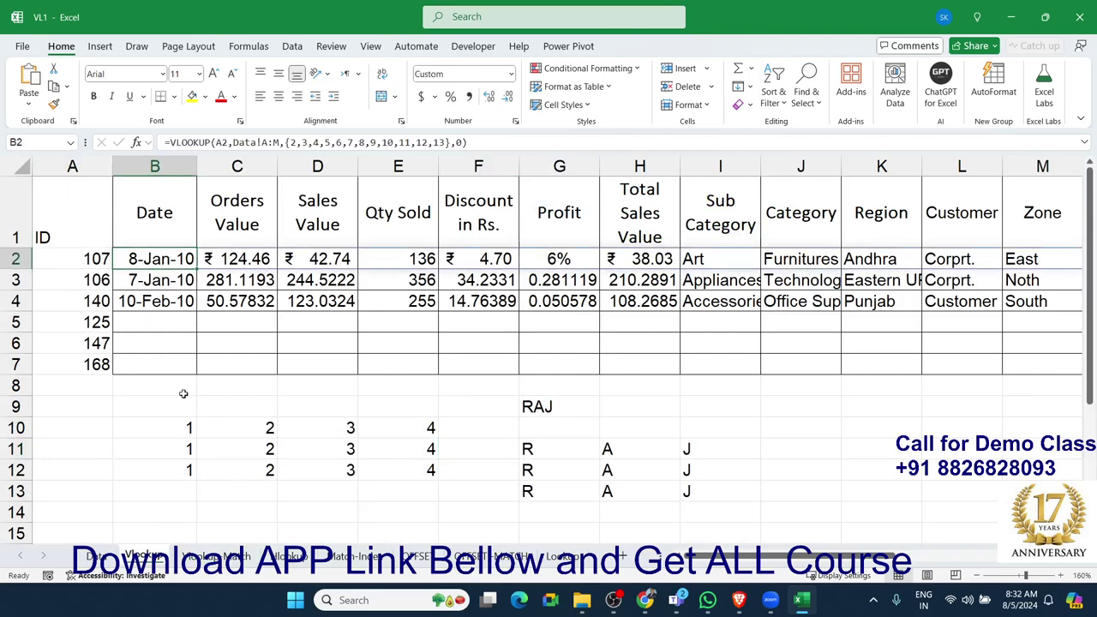
pyautogui.click(206, 557)
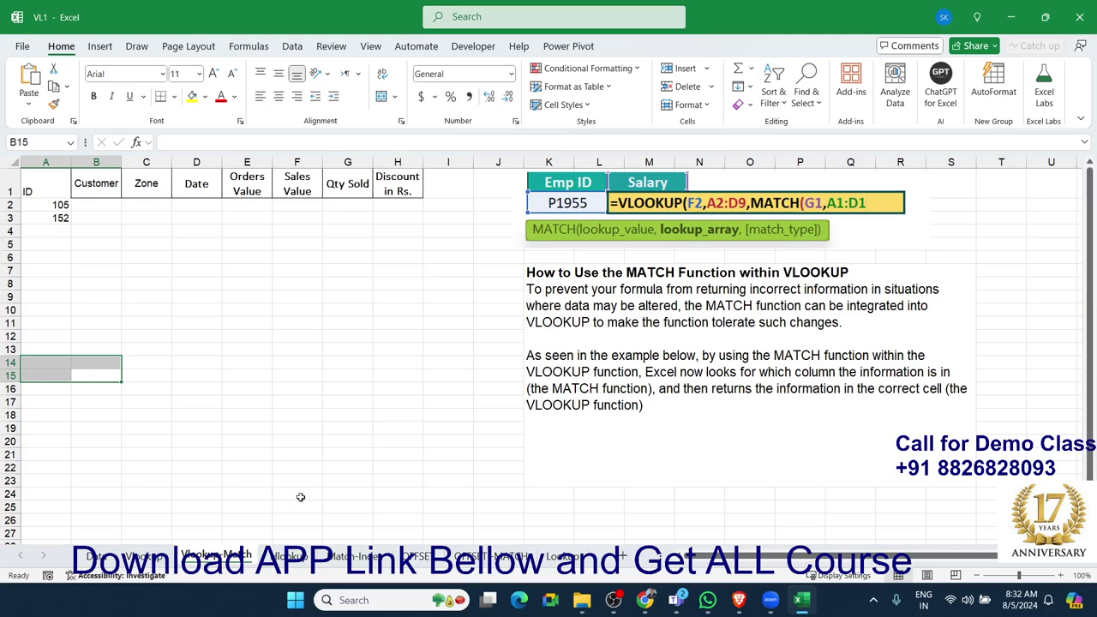
pyautogui.click(319, 377)
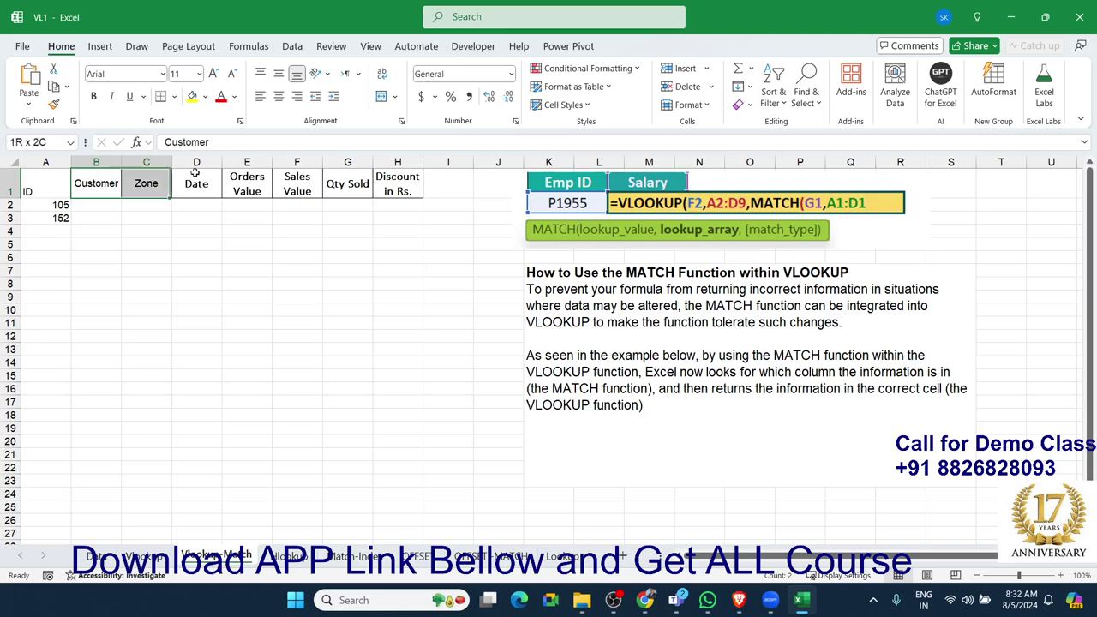
# Select header cells B1:H1 and compare them with the Data and Vlookup sheets.
pyautogui.moveTo(84, 176); pyautogui.dragTo(394, 184)
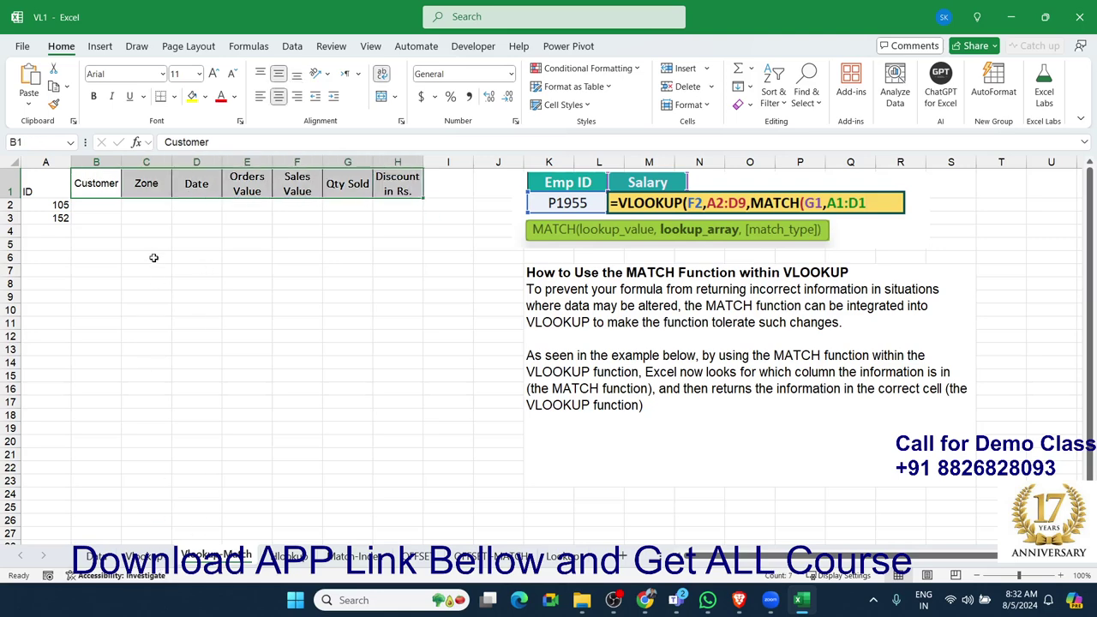
pyautogui.click(96, 557)
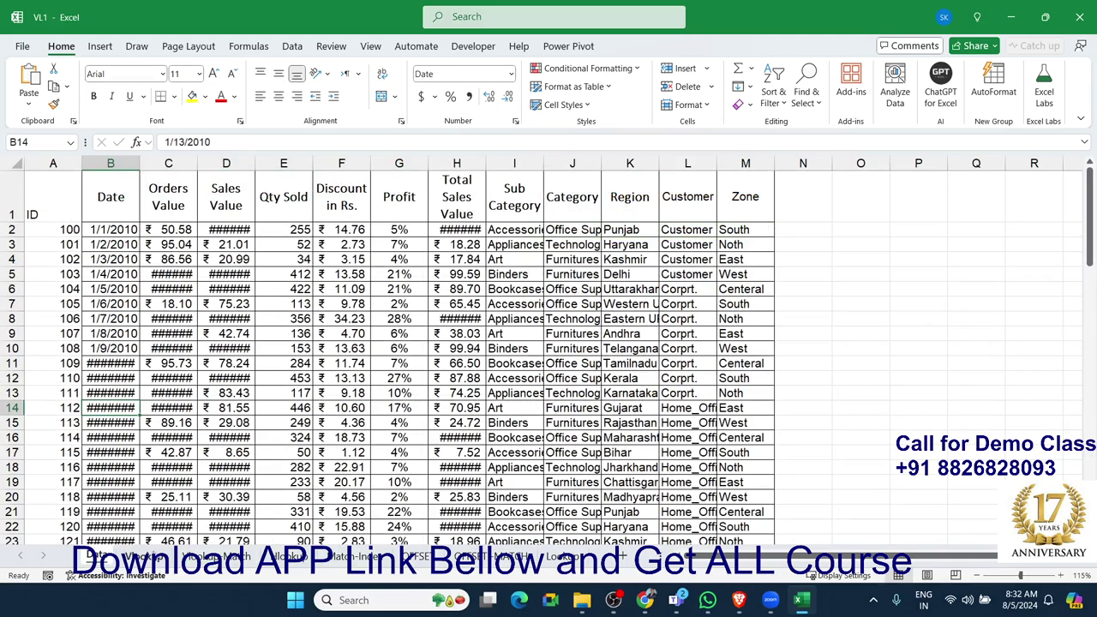
pyautogui.click(154, 557)
pyautogui.click(190, 557)
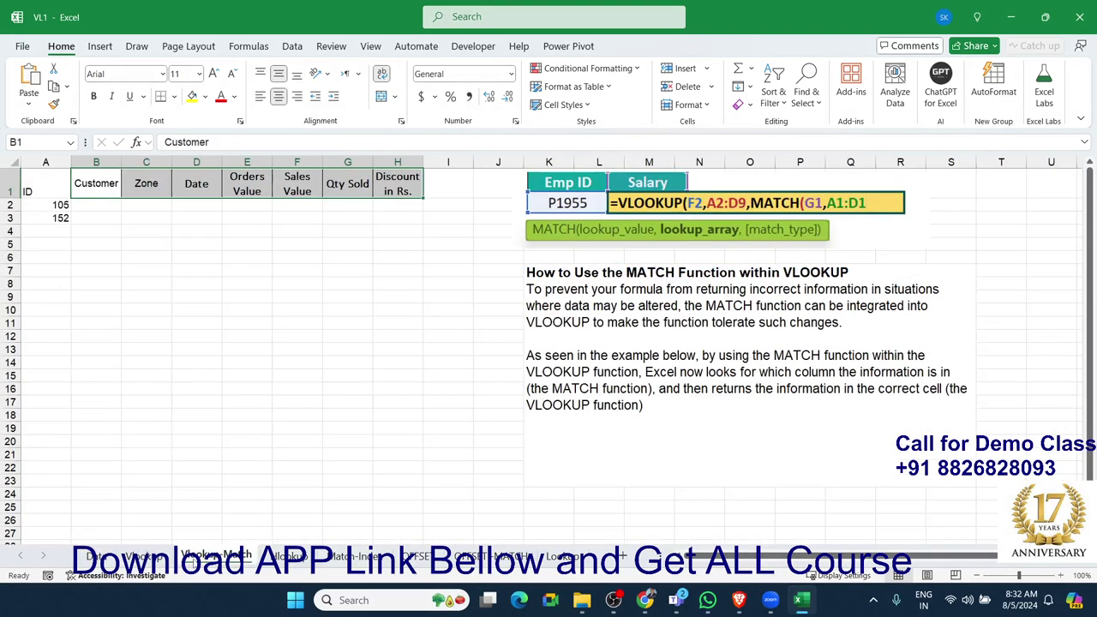
pyautogui.click(133, 271)
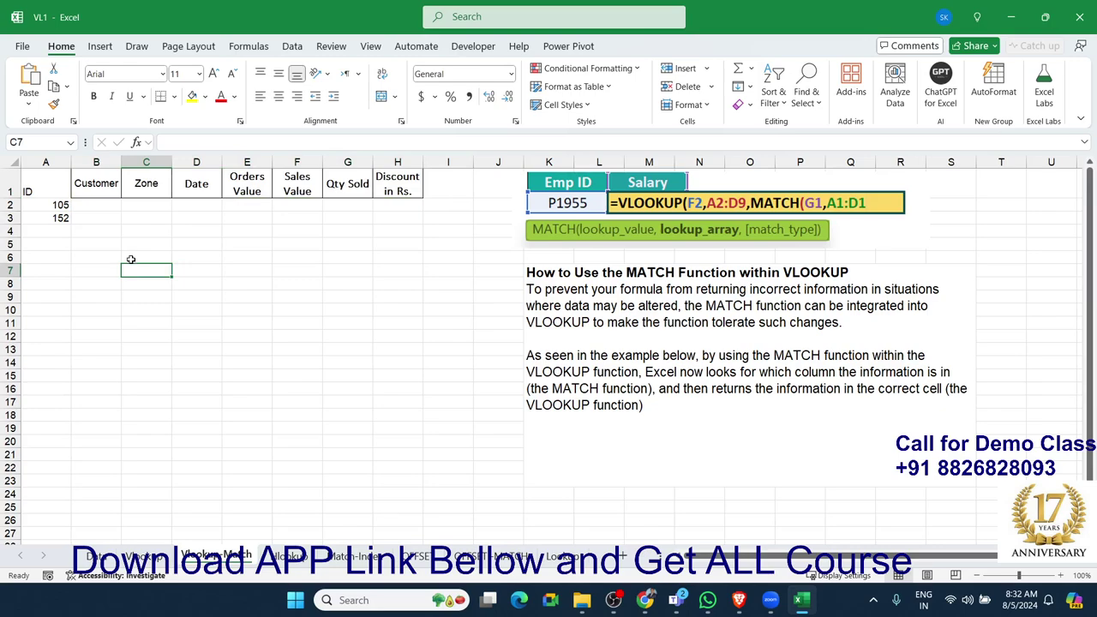
# In B2, enter =VLOOKUP(A2,Data!A:M,12,0) to return Corprt. for ID 105.
pyautogui.keyDown('ctrl'); pyautogui.scroll(5, 109, 344); pyautogui.keyUp('ctrl')
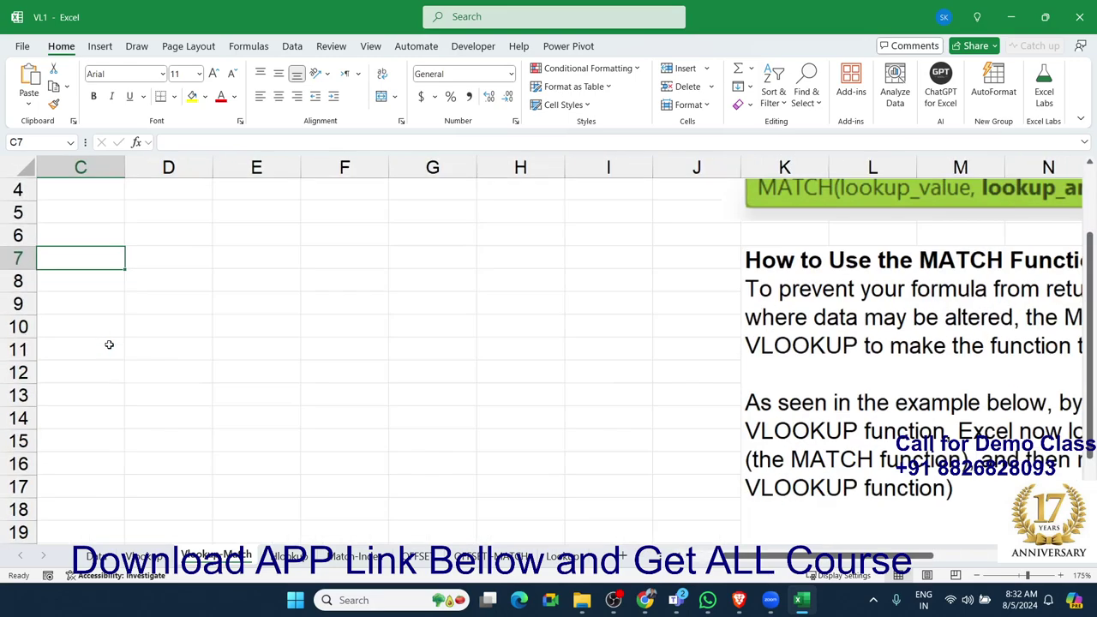
pyautogui.hscroll(-2, 363, 396)
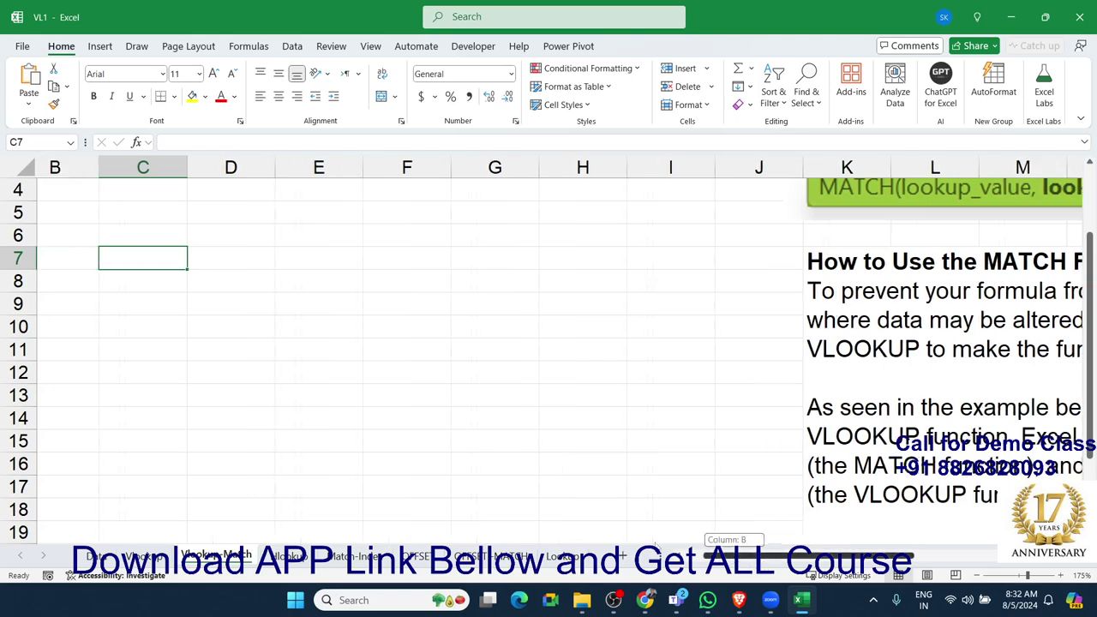
pyautogui.scroll(1, 362, 397)
pyautogui.click(163, 242)
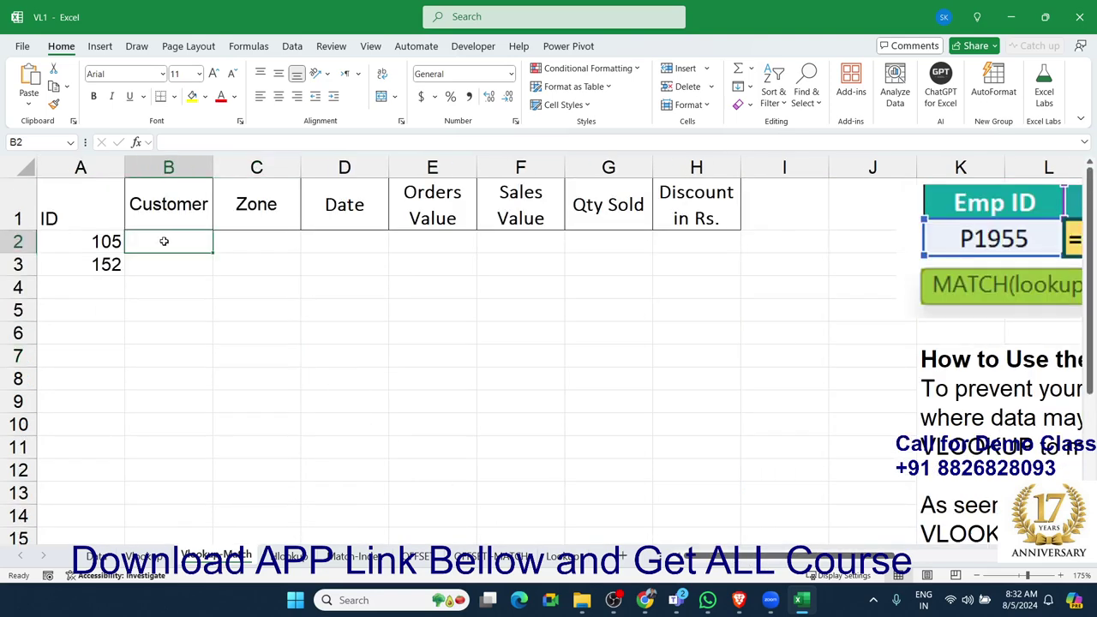
pyautogui.write('=vl')
pyautogui.press('Tab')
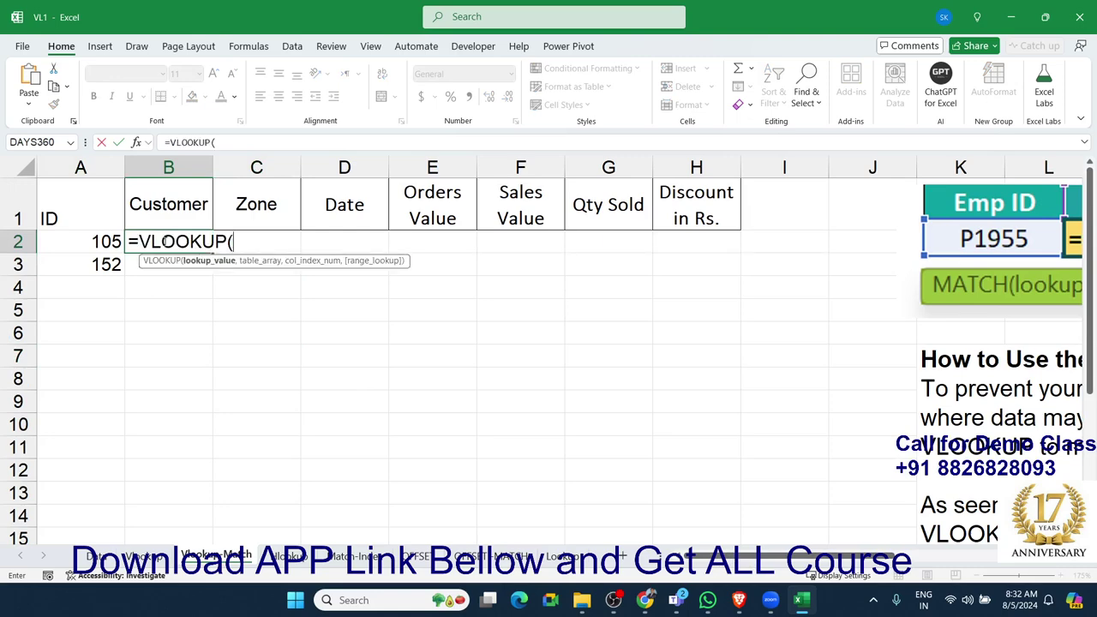
pyautogui.press('Left')
pyautogui.write(',')
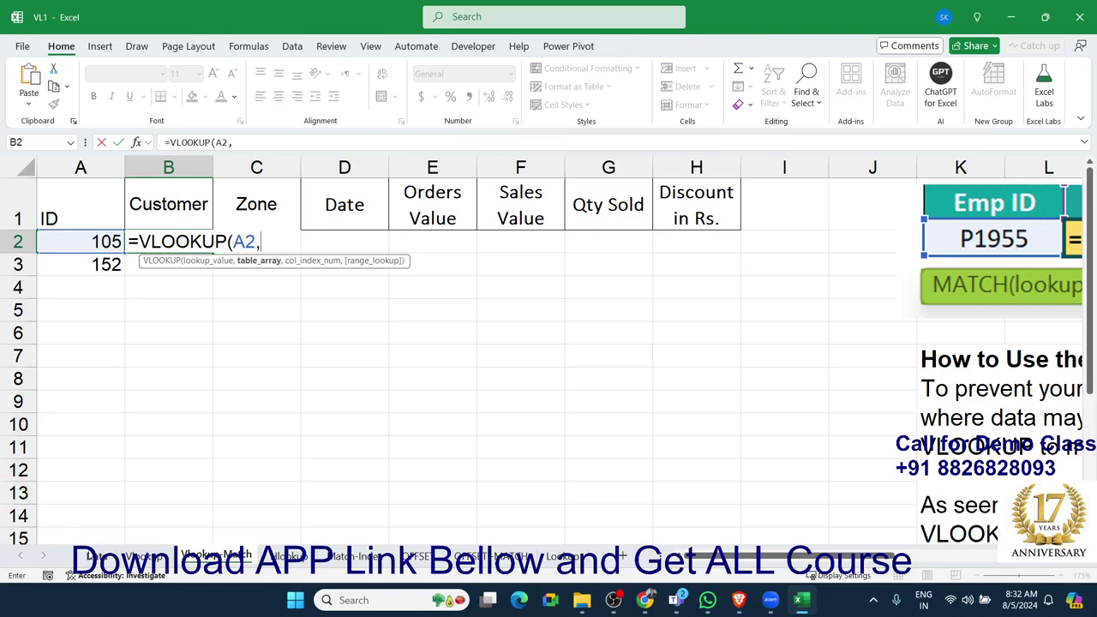
pyautogui.click(91, 554)
pyautogui.moveTo(53, 163); pyautogui.dragTo(418, 178)
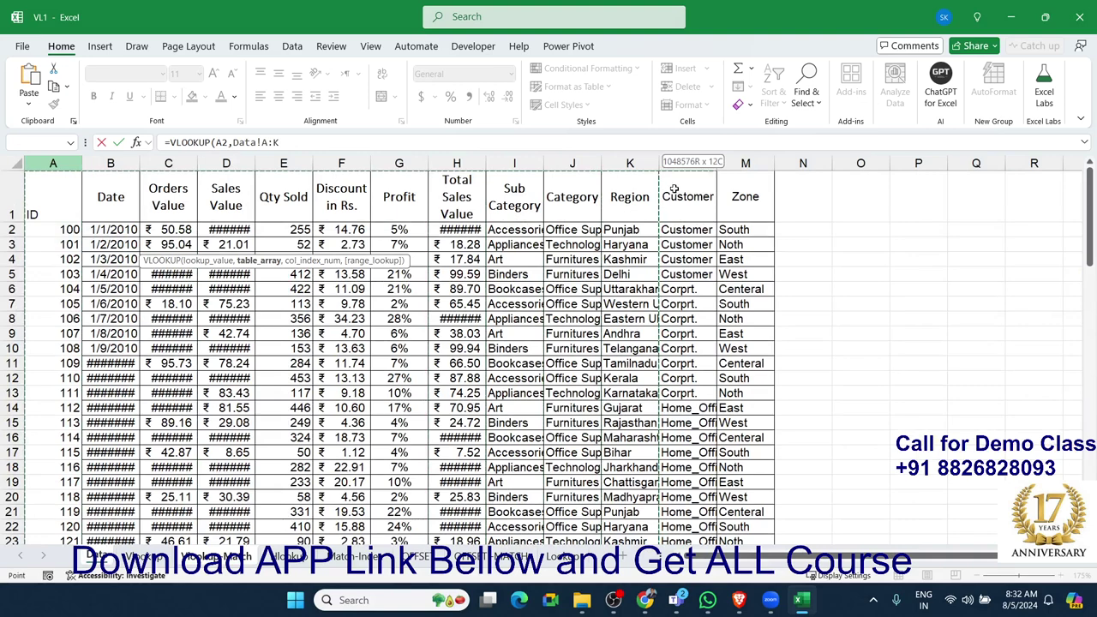
pyautogui.moveTo(418, 177); pyautogui.dragTo(679, 190)
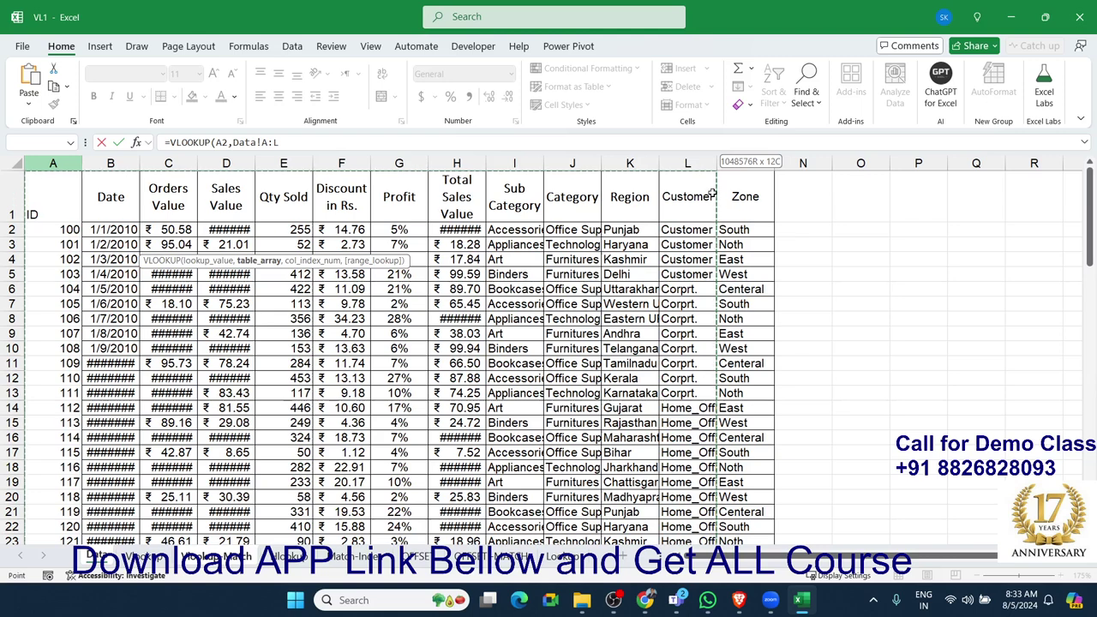
pyautogui.moveTo(711, 196); pyautogui.dragTo(751, 198)
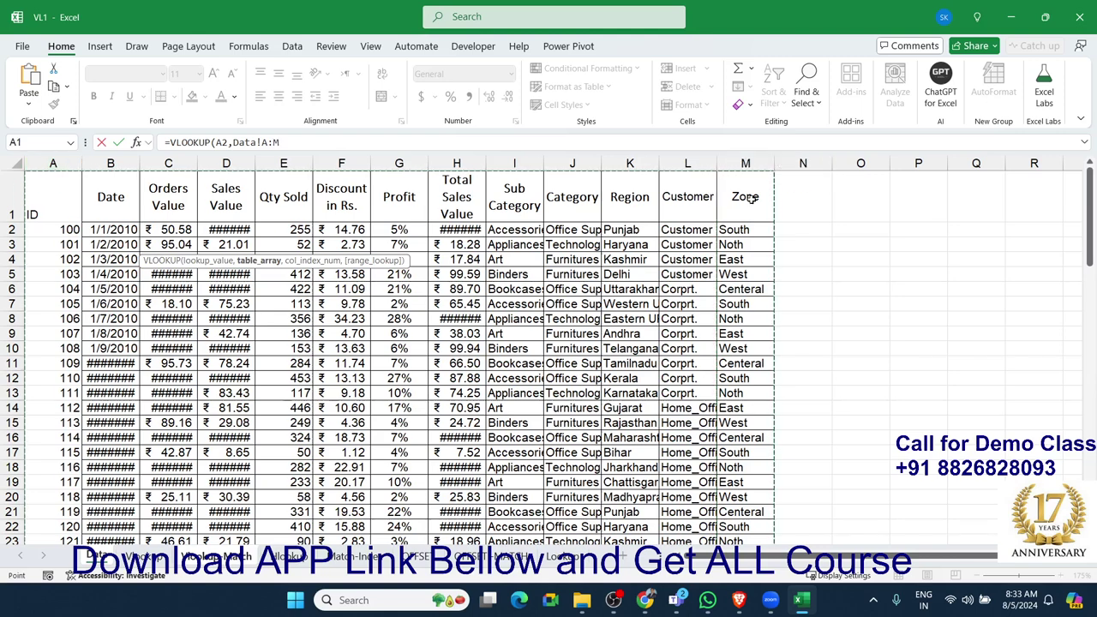
pyautogui.write(',12')
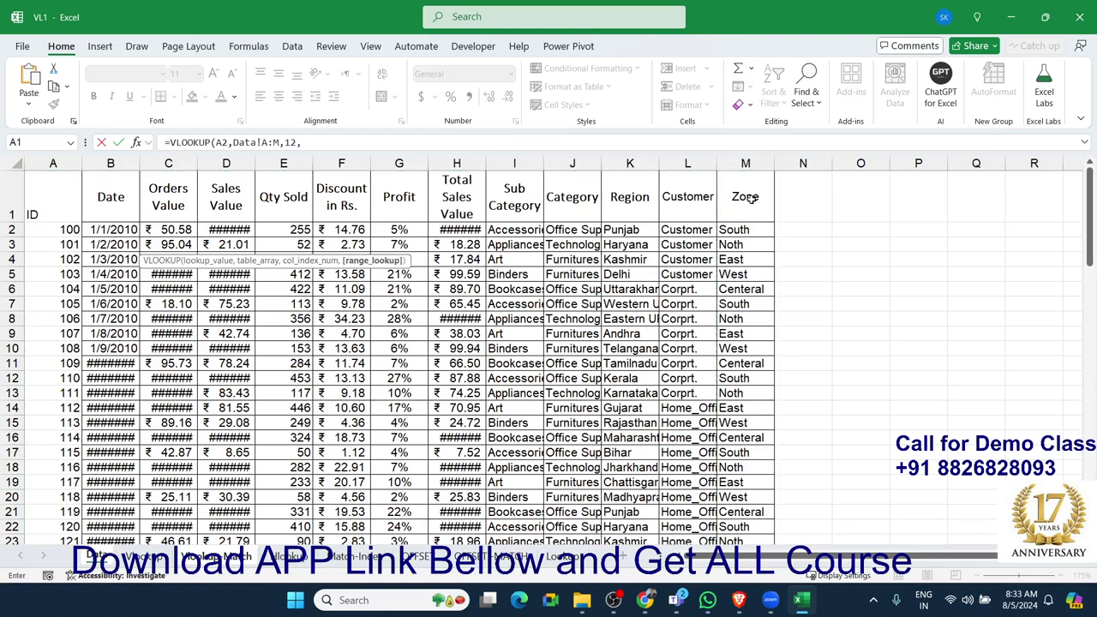
pyautogui.write(',')
pyautogui.press('Return')
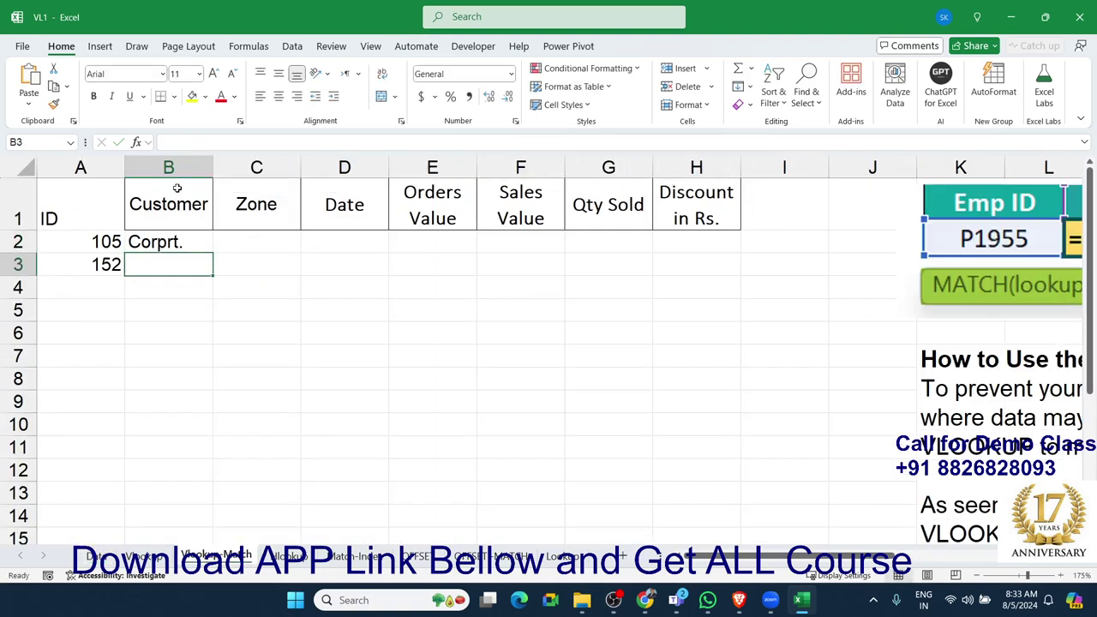
# Inspect B2's =VLOOKUP(A2,Data!A:M,12,0) and its column index 12 without changing it.
pyautogui.click(177, 189)
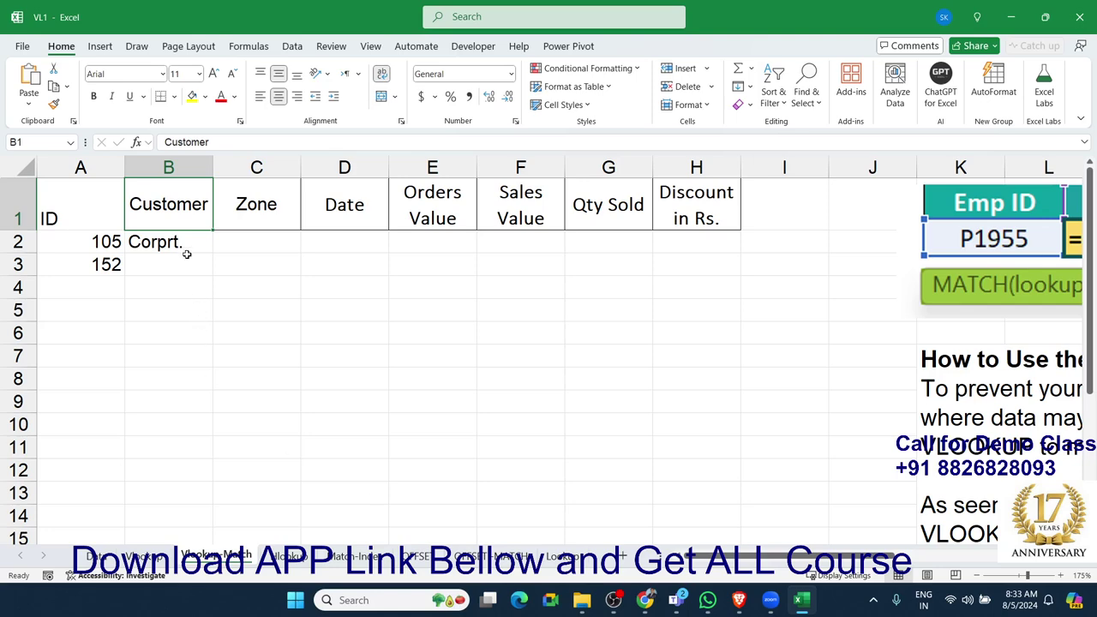
pyautogui.doubleClick(186, 248)
pyautogui.doubleClick(351, 242)
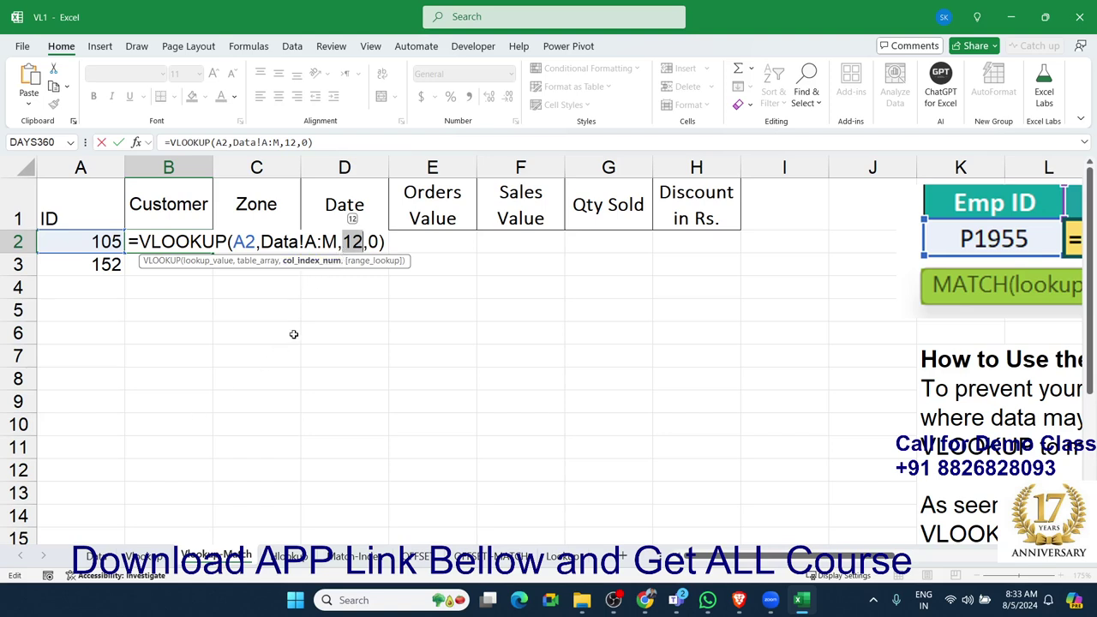
pyautogui.hotkey('ctrl', 'Return')
pyautogui.click(166, 192)
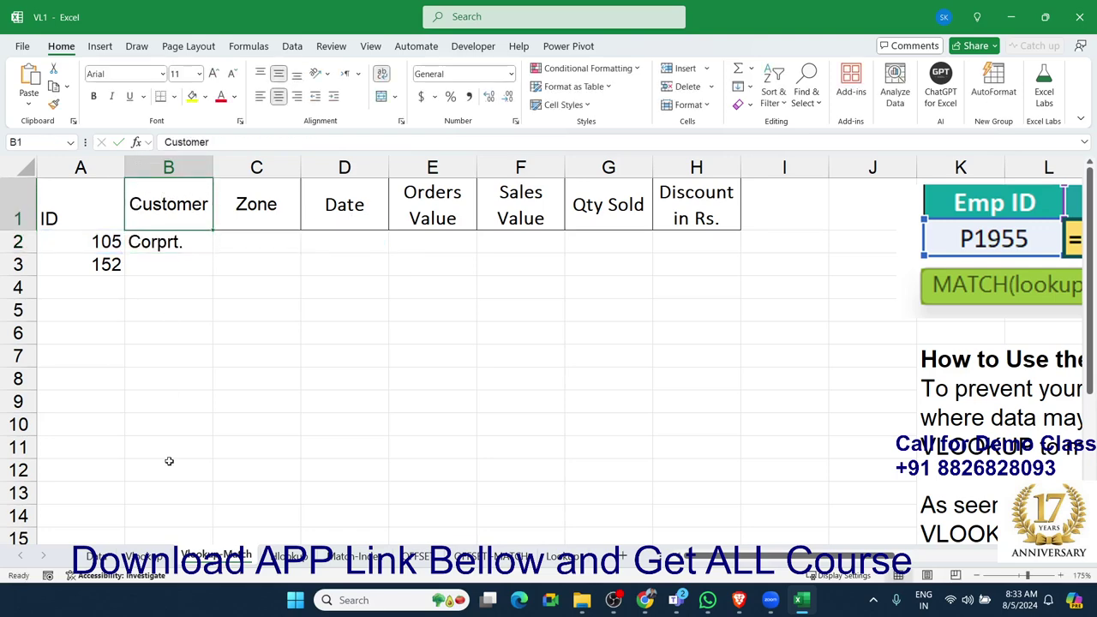
# Review the Data sheet's header row, then select B5 on the Vlookup-Match sheet.
pyautogui.click(89, 557)
pyautogui.moveTo(62, 185); pyautogui.dragTo(745, 196)
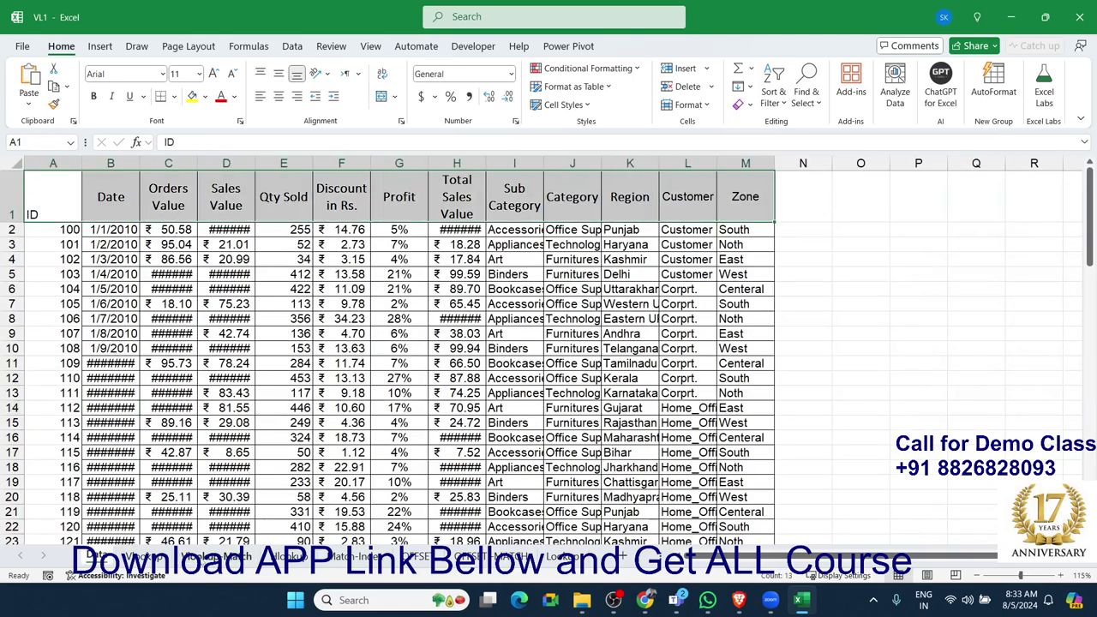
pyautogui.click(192, 559)
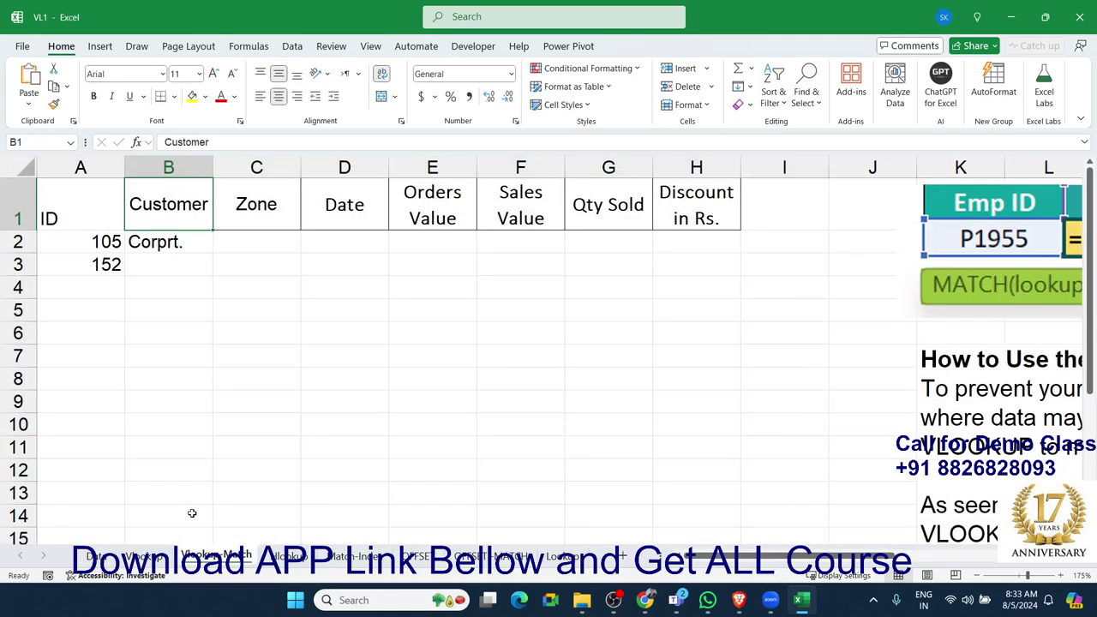
pyautogui.click(152, 240)
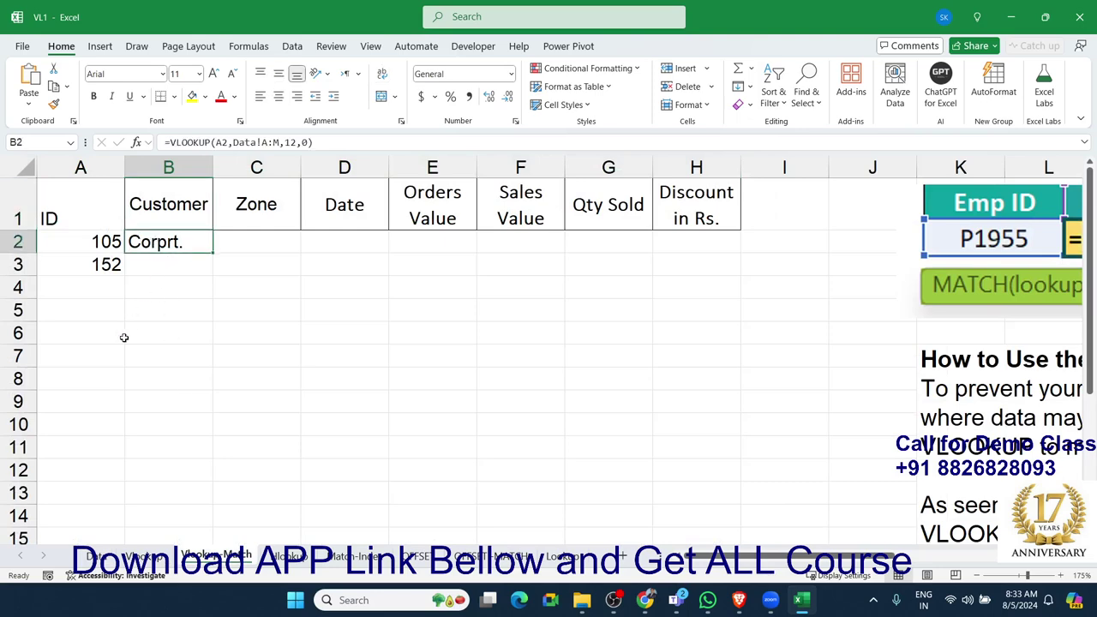
pyautogui.click(139, 304)
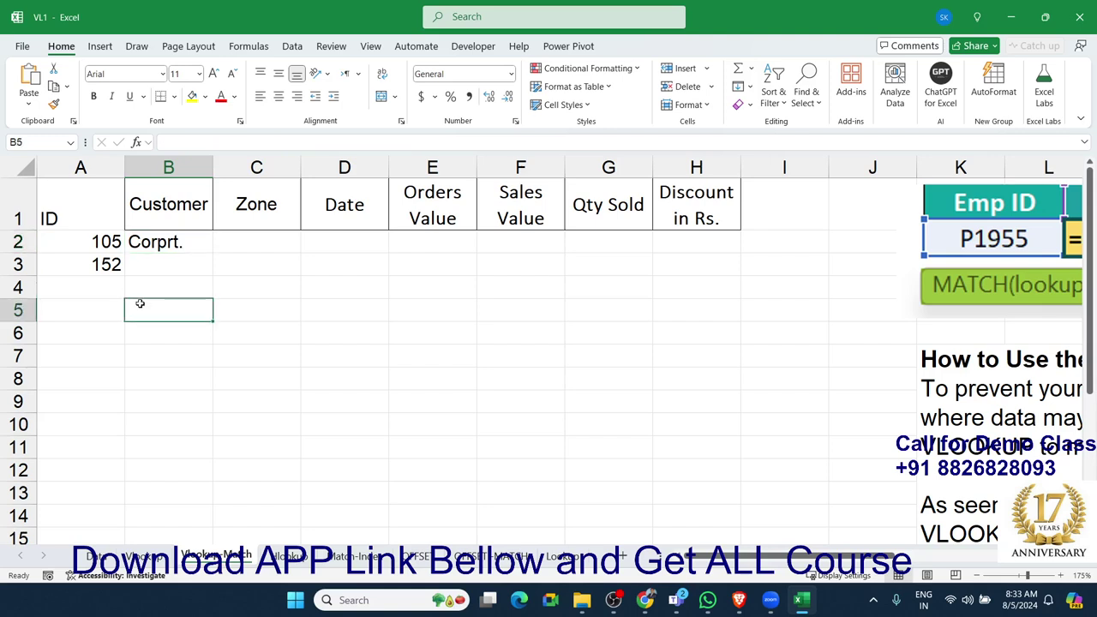
# In B5, enter =MATCH(B1,Data!A1:M1,0), returning 12 for the Customer header.
pyautogui.write('=mat')
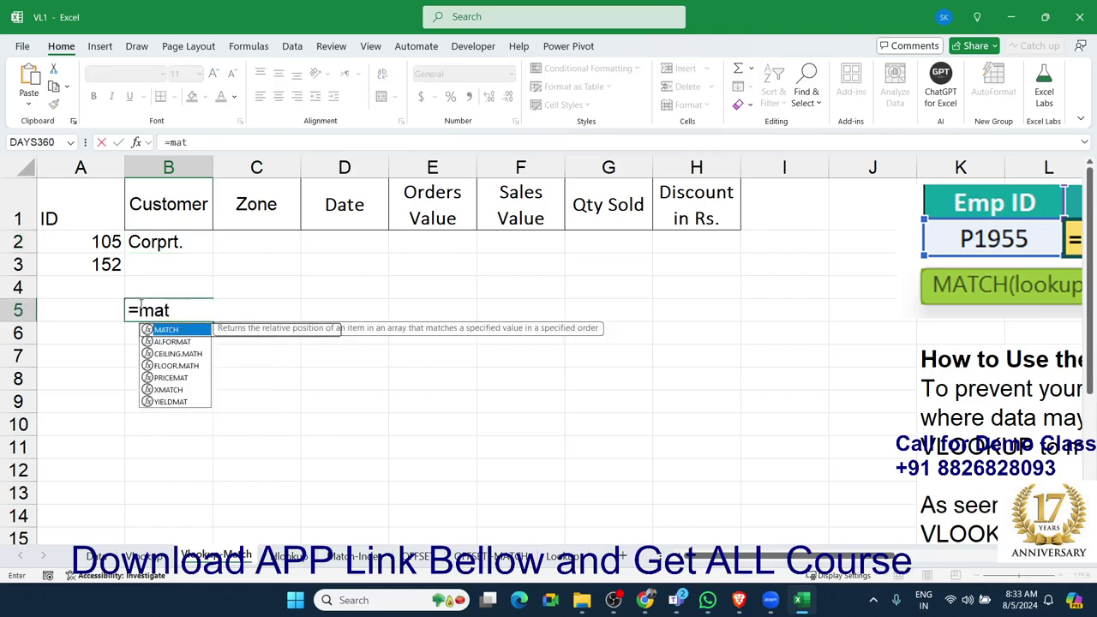
pyautogui.press('Tab')
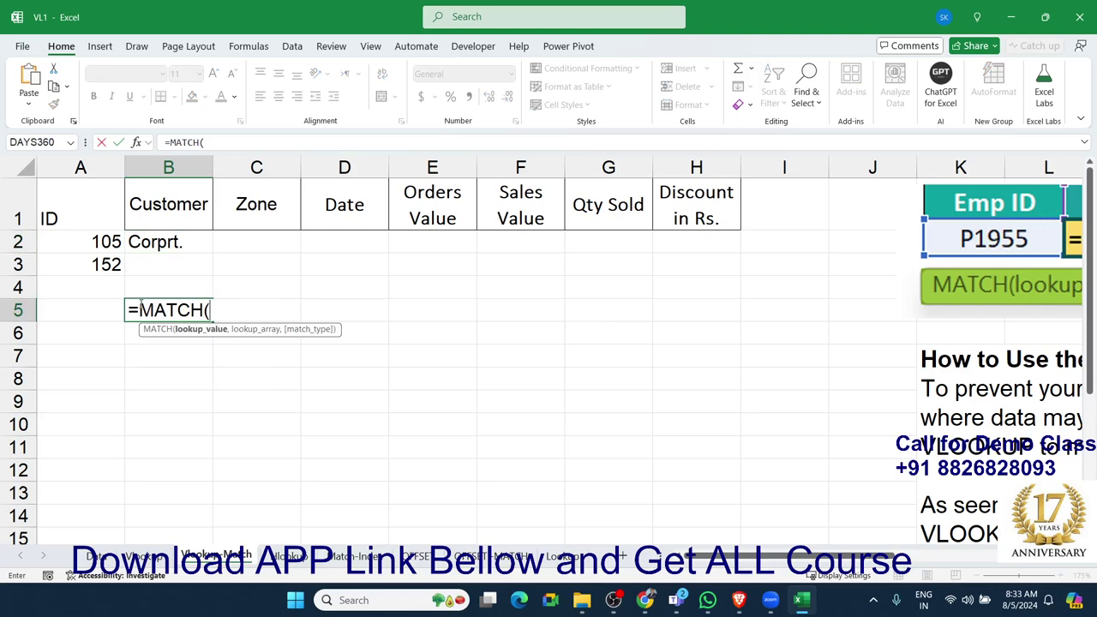
pyautogui.click(172, 206)
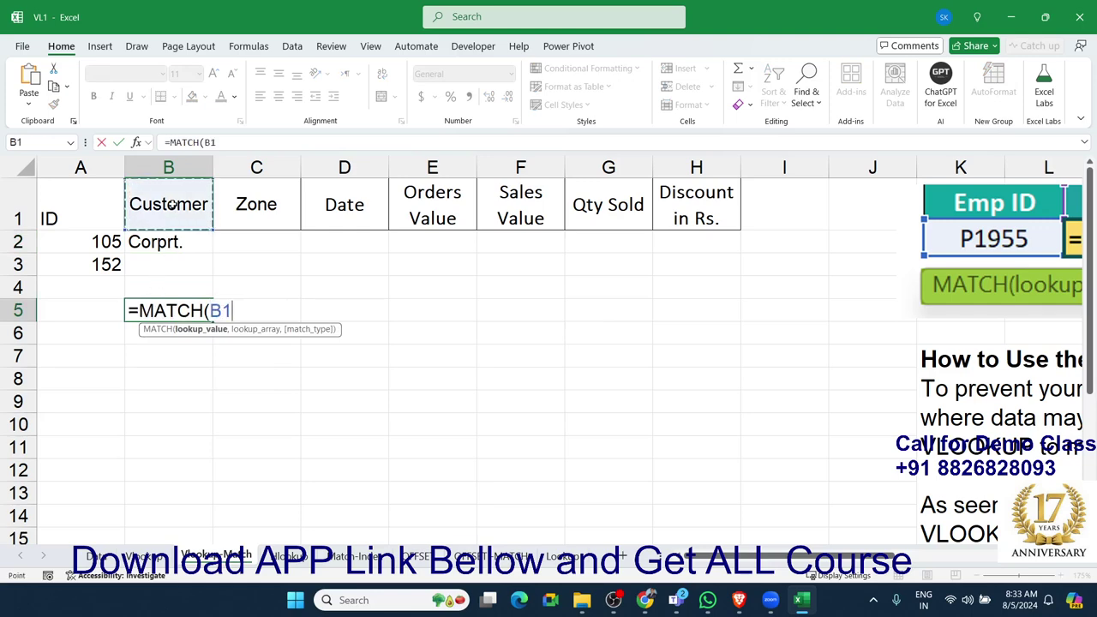
pyautogui.write(',')
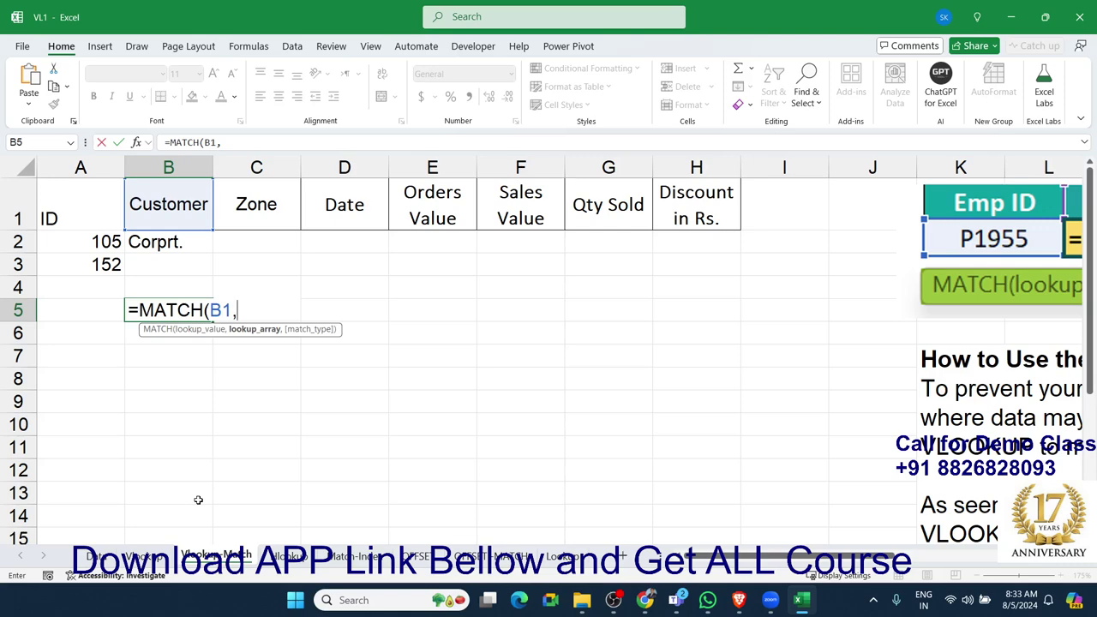
pyautogui.click(105, 557)
pyautogui.moveTo(51, 216); pyautogui.dragTo(718, 199)
pyautogui.write(',0')
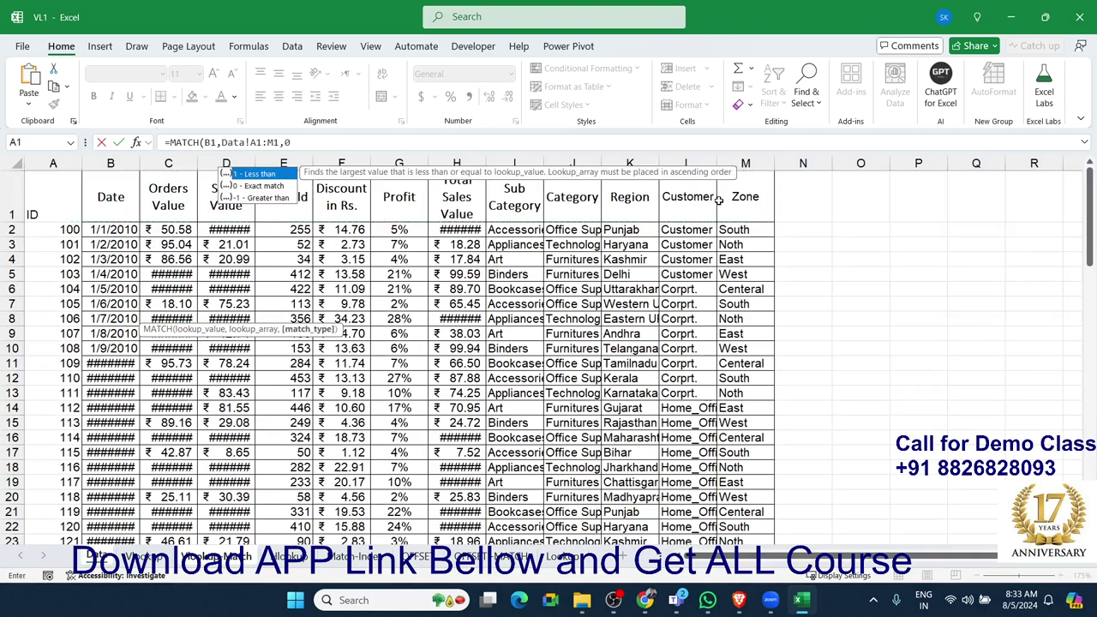
pyautogui.press('Return')
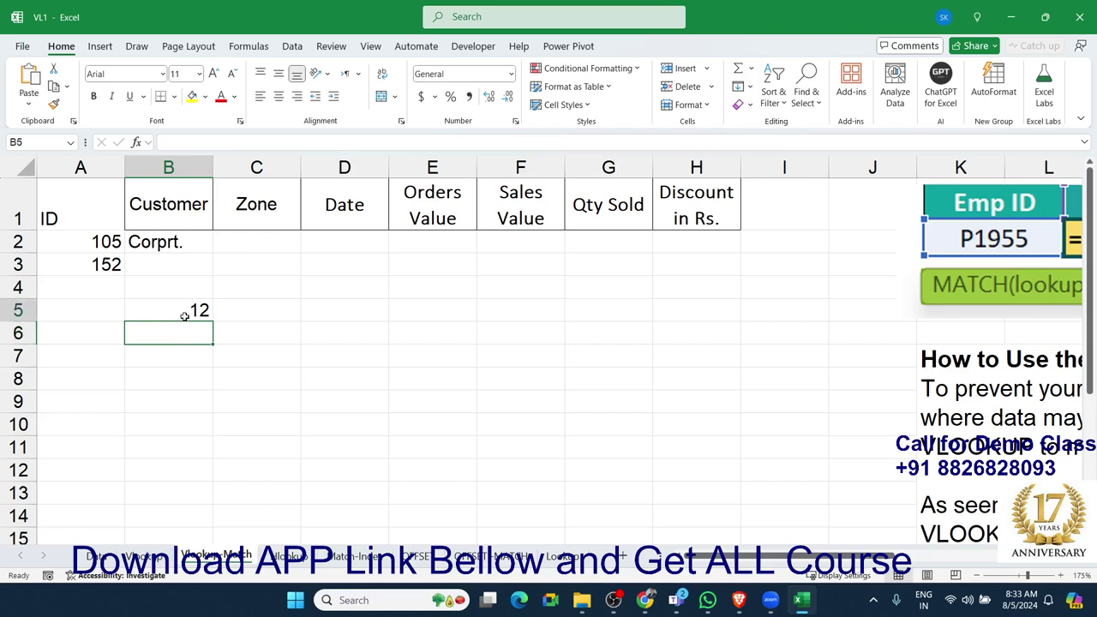
pyautogui.click(184, 317)
pyautogui.doubleClick(183, 311)
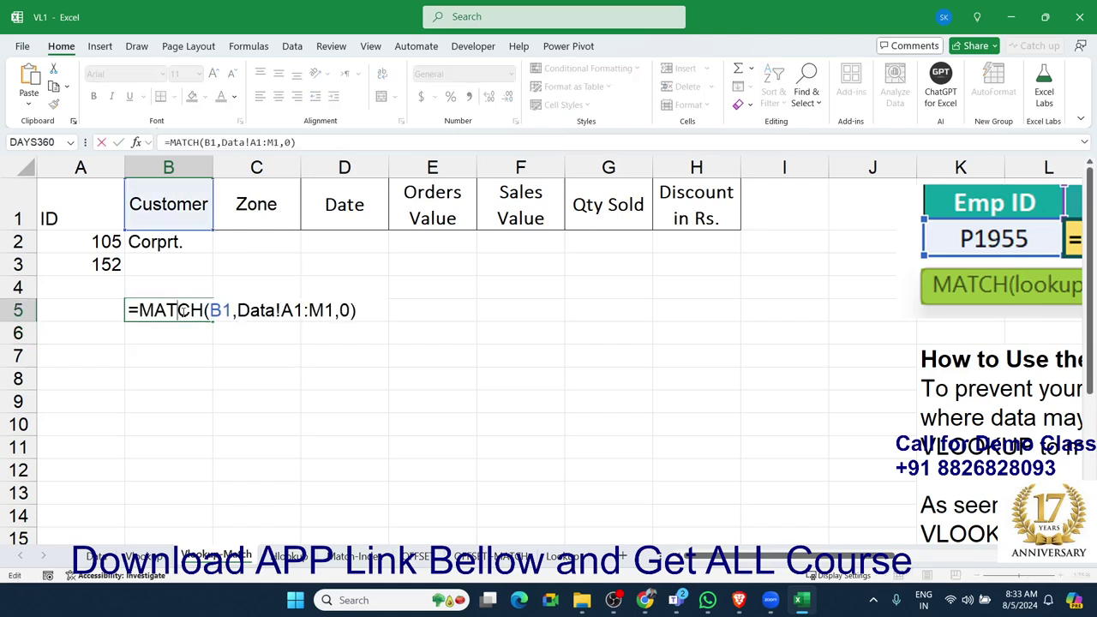
# Copy the MATCH(B1,Data!A1:M1,0) expression from B5's formula.
pyautogui.press('Escape')
pyautogui.doubleClick(189, 240)
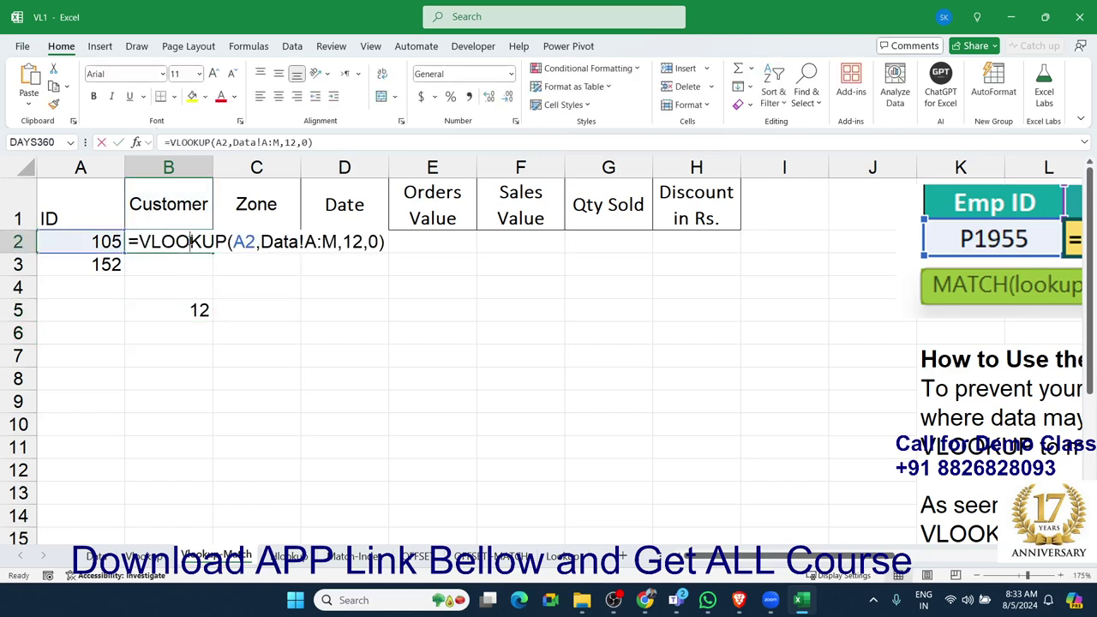
pyautogui.press('Escape')
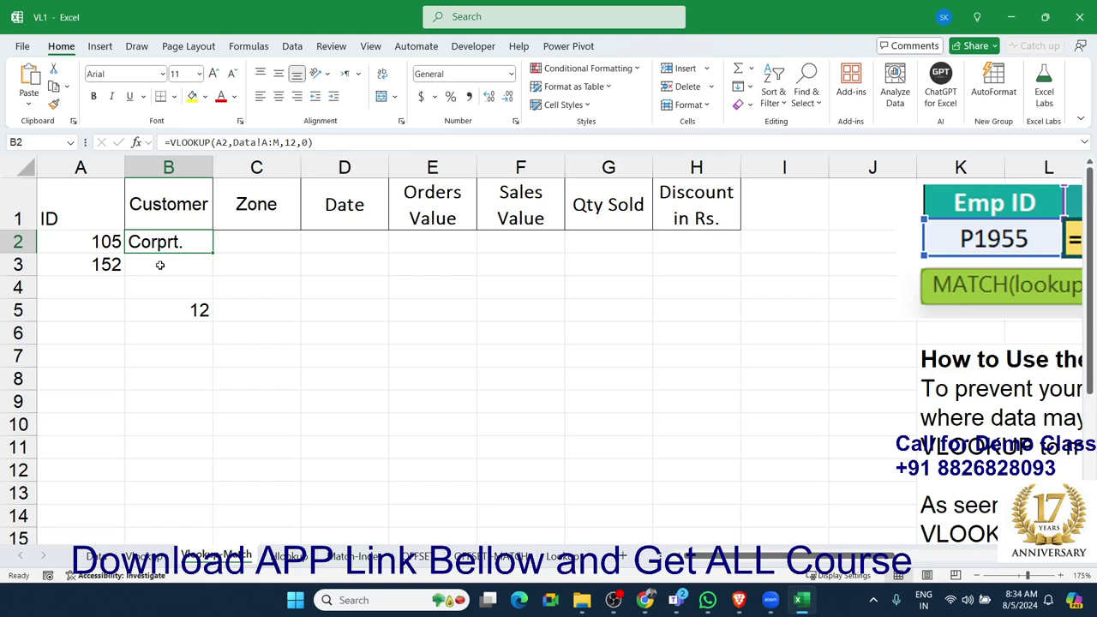
pyautogui.doubleClick(199, 310)
pyautogui.moveTo(139, 310); pyautogui.dragTo(374, 313)
pyautogui.hotkey('ctrl', 'c')
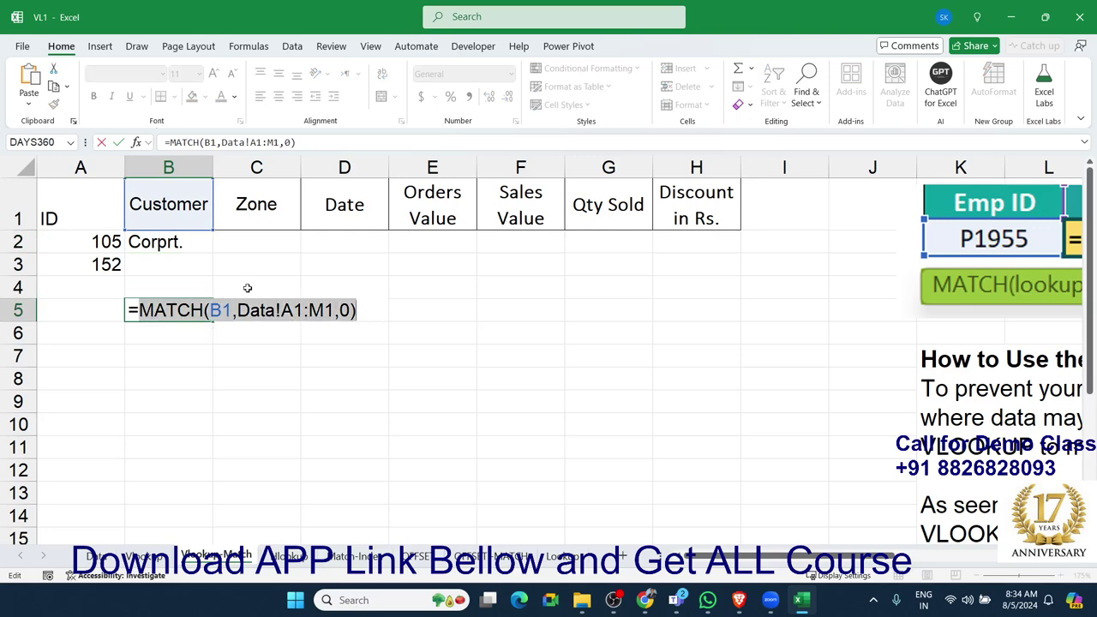
pyautogui.press('Return')
# Replace the fixed column index 12 in B2's VLOOKUP with the copied MATCH expression.
pyautogui.doubleClick(175, 242)
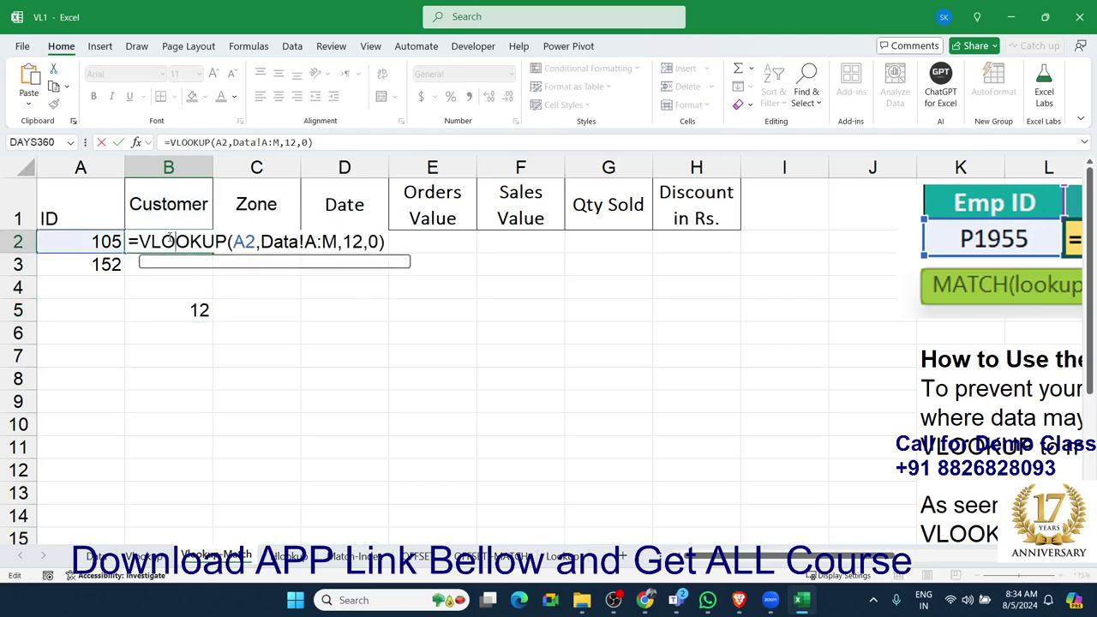
pyautogui.doubleClick(360, 242)
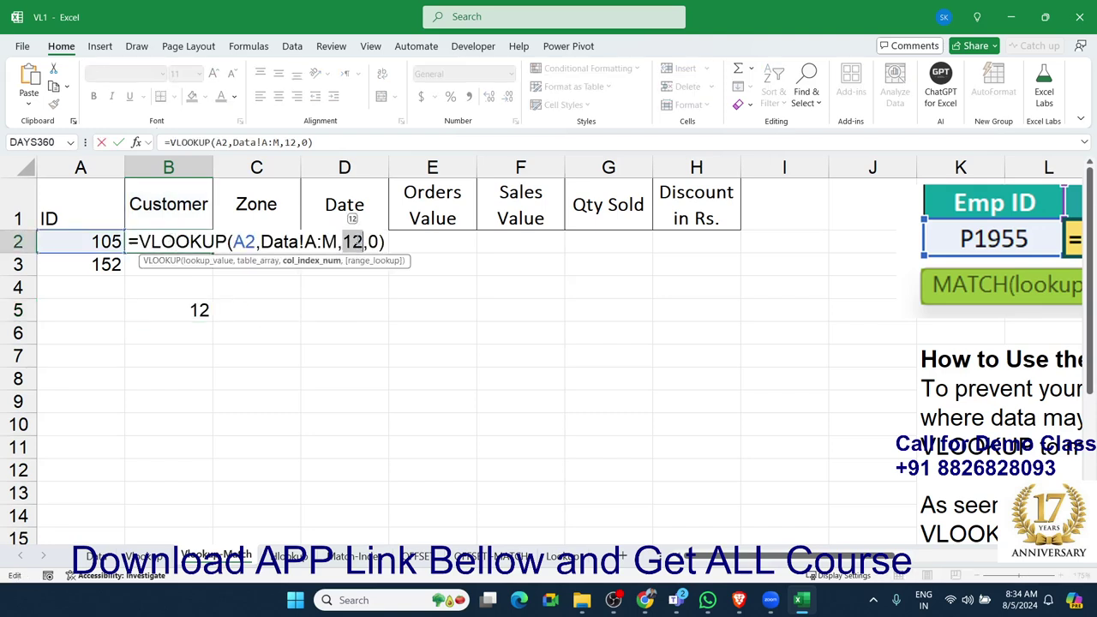
pyautogui.hotkey('ctrl', 'v')
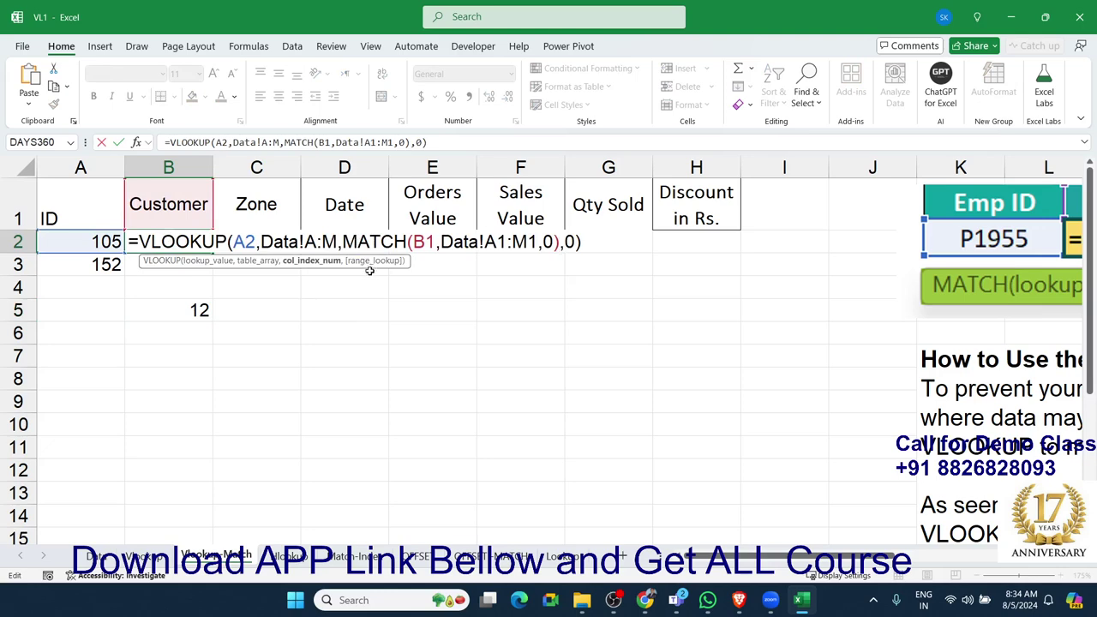
pyautogui.press('Return')
# In C2, start a VLOOKUP of A2 against Data columns A:M.
pyautogui.click(254, 244)
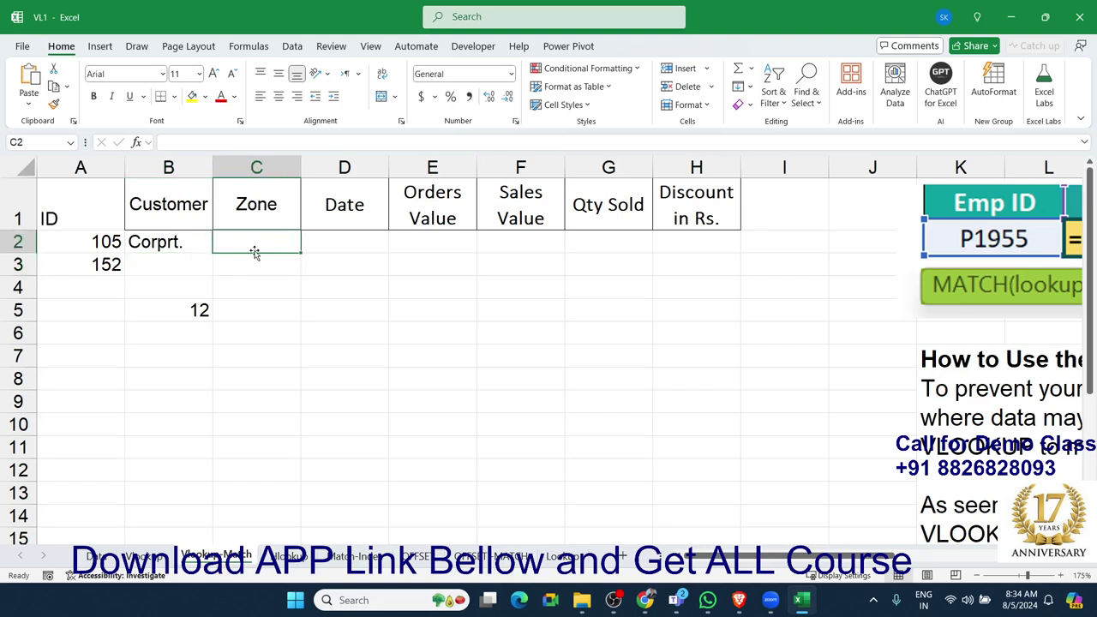
pyautogui.write('=')
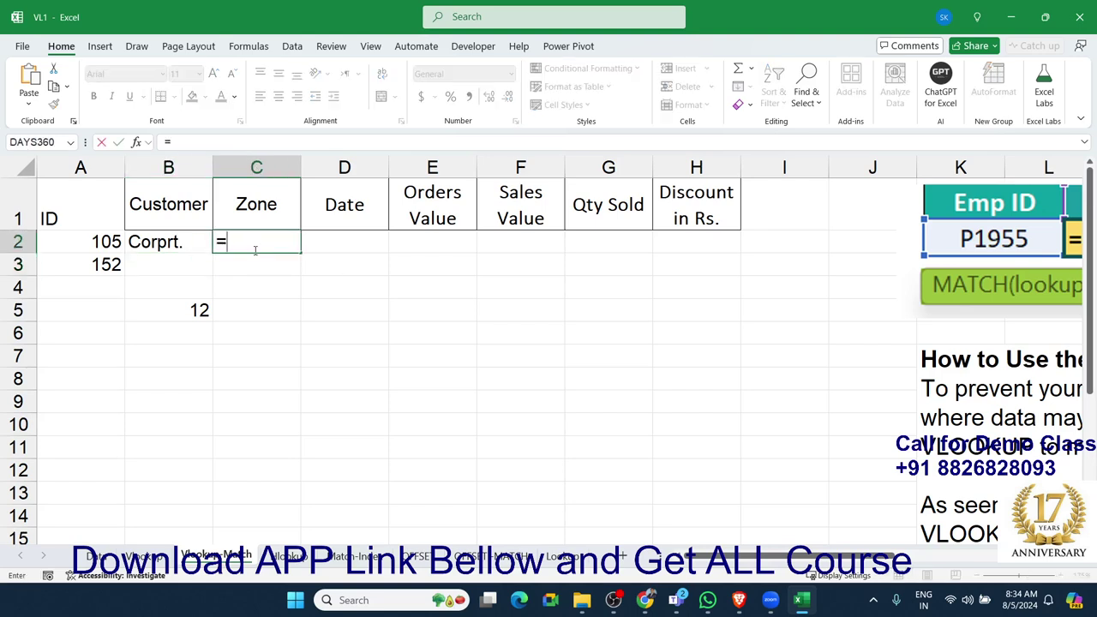
pyautogui.write('vl')
pyautogui.press('Right')
pyautogui.click(250, 246)
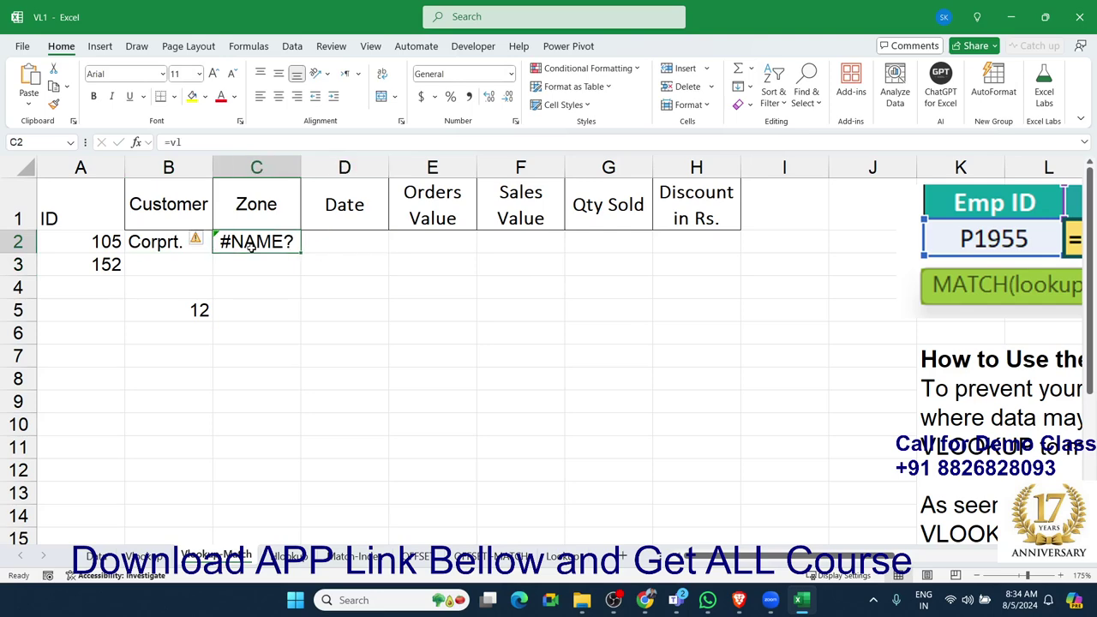
pyautogui.write('=vl')
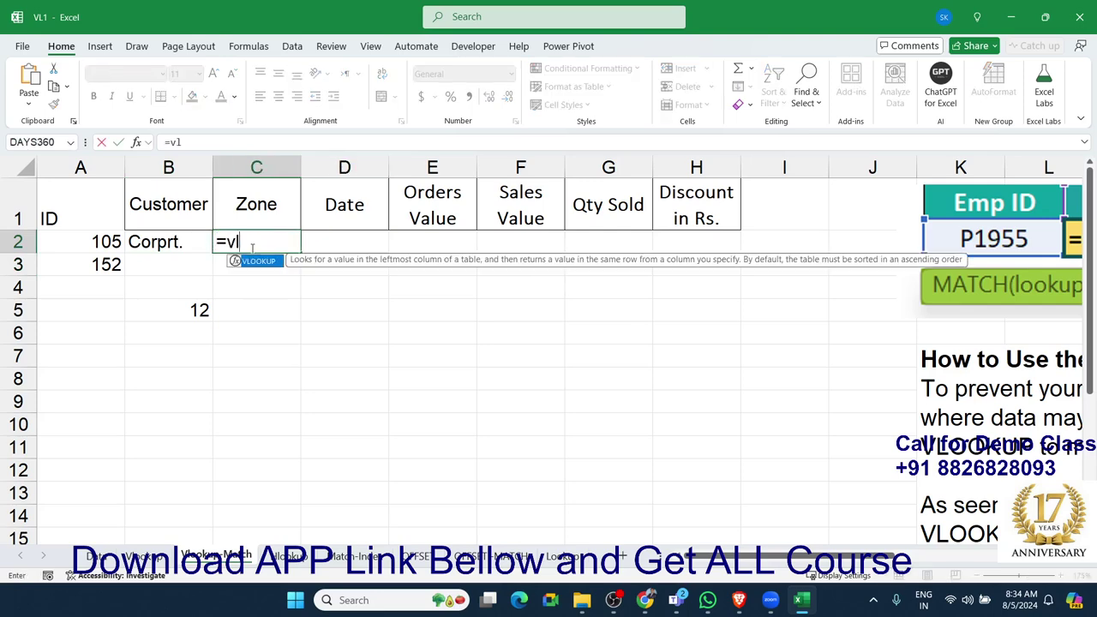
pyautogui.press('Tab')
pyautogui.click(94, 241)
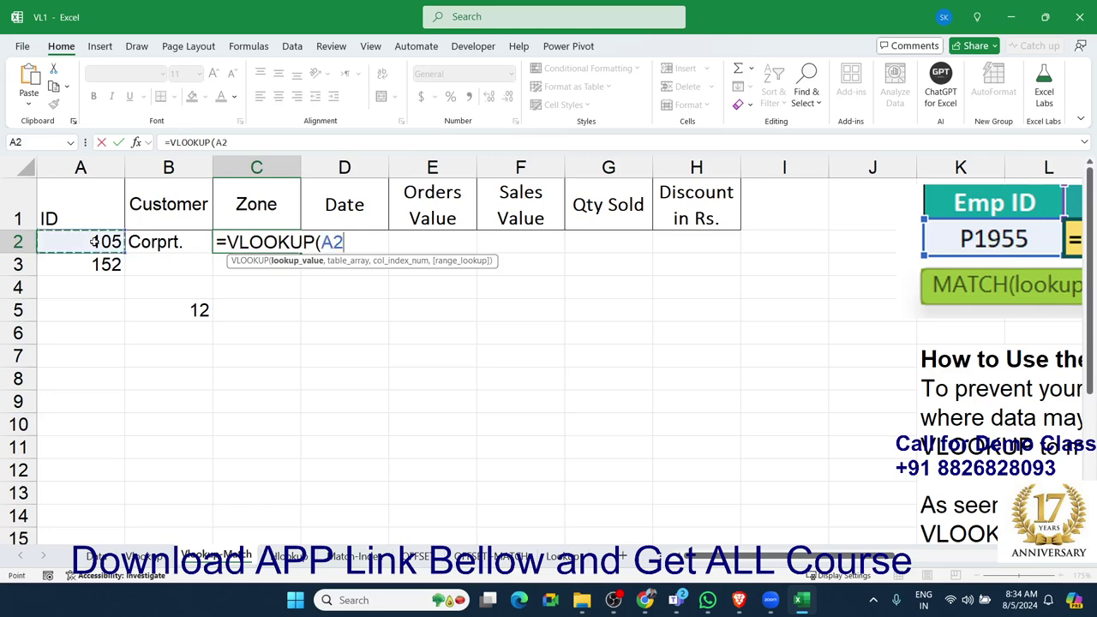
pyautogui.write(',')
pyautogui.click(108, 558)
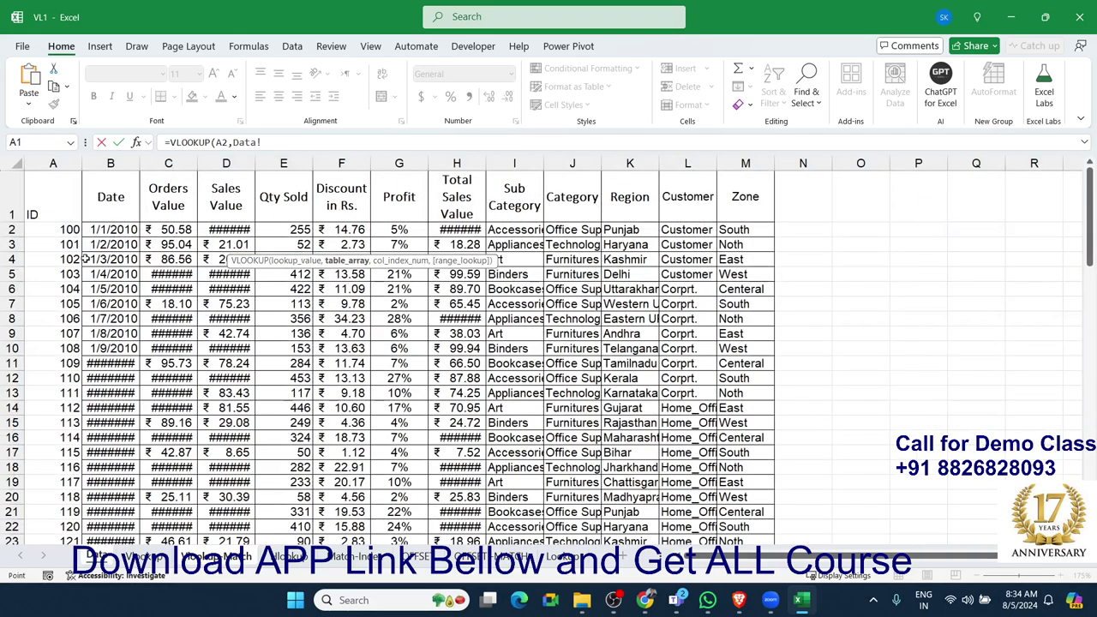
pyautogui.moveTo(54, 162); pyautogui.dragTo(734, 164)
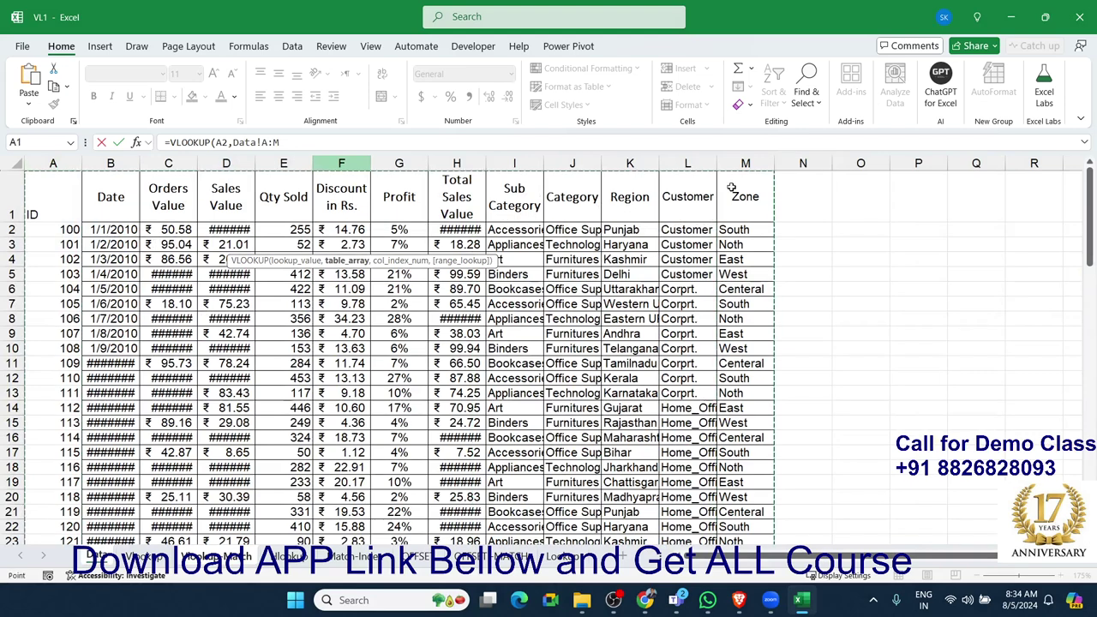
pyautogui.write(',mat')
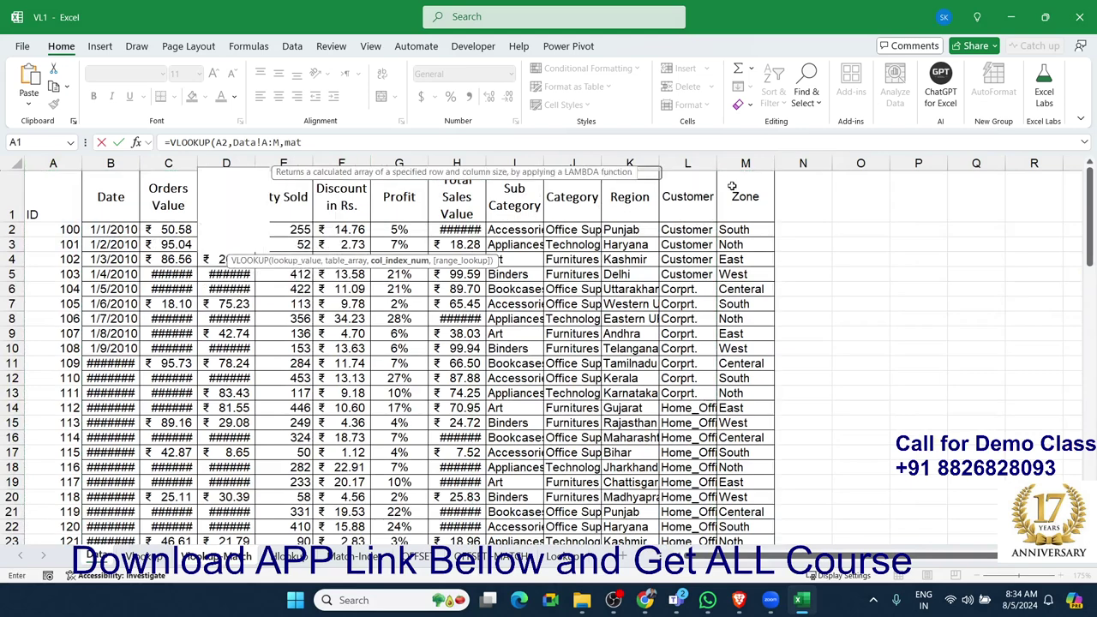
# Nest MATCH('Vlookup-Match'!C1,Data!A1:M1,0) as the column index so C2 returns South.
pyautogui.press('Tab')
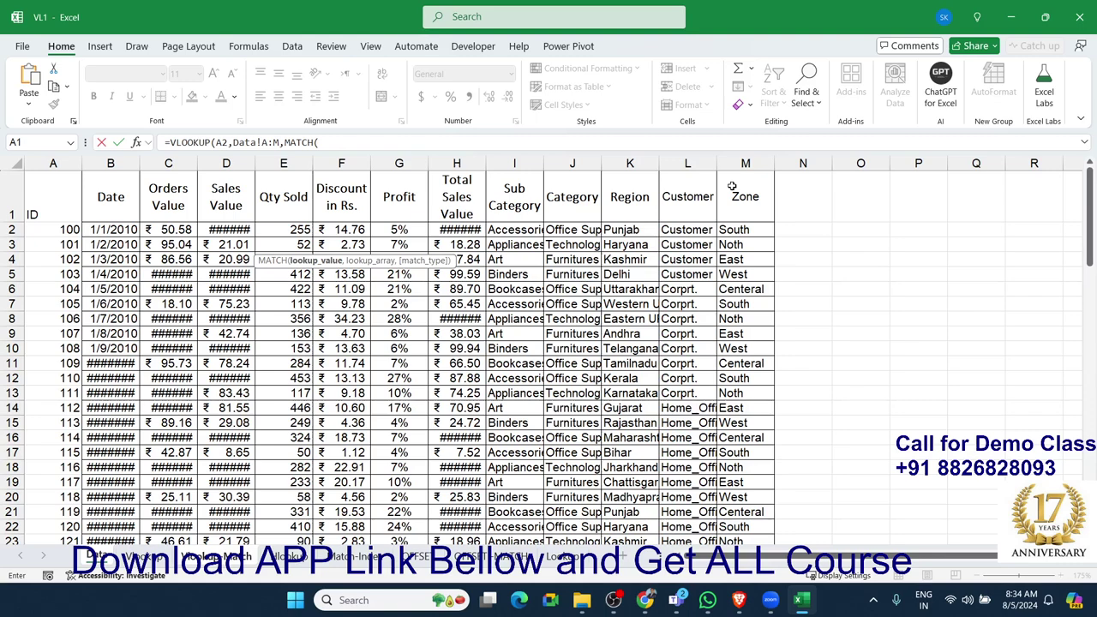
pyautogui.click(203, 555)
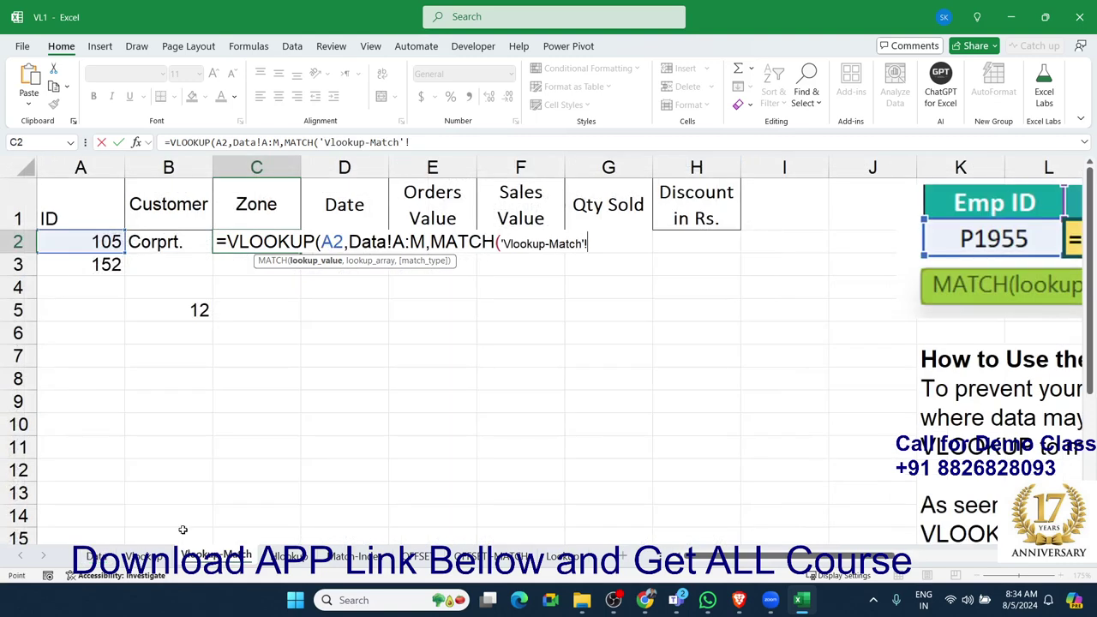
pyautogui.click(261, 213)
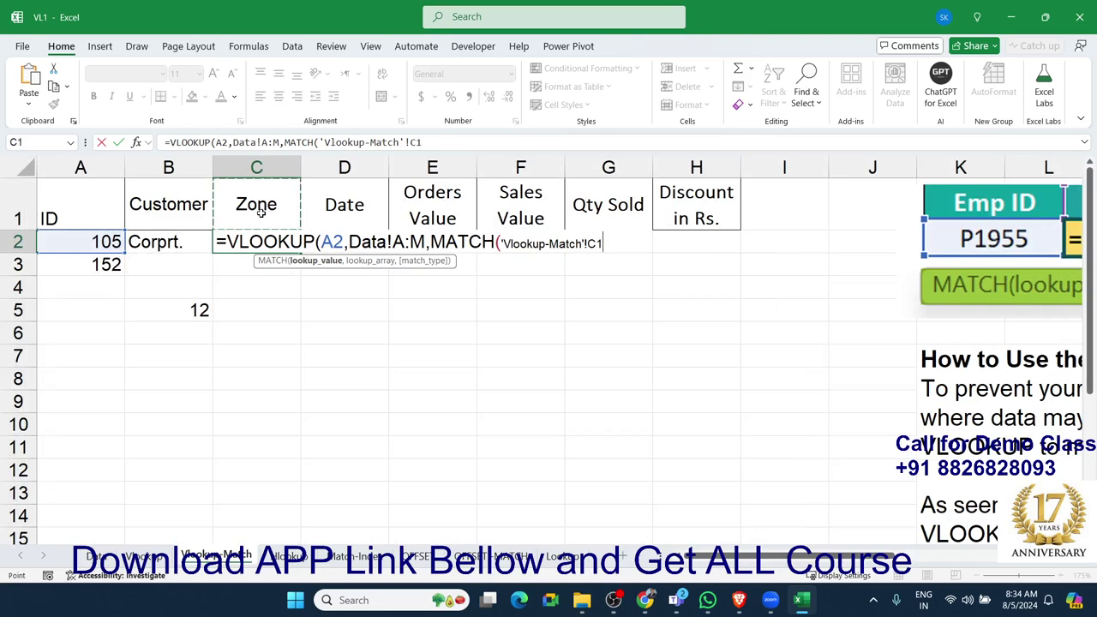
pyautogui.write(',')
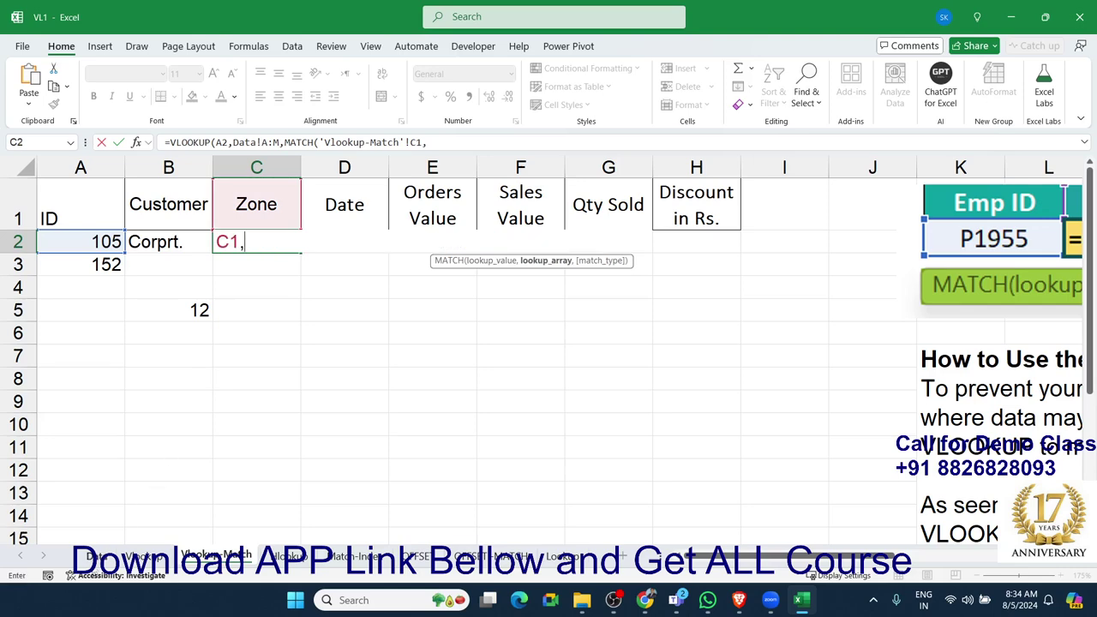
pyautogui.click(96, 557)
pyautogui.moveTo(69, 214); pyautogui.dragTo(726, 211)
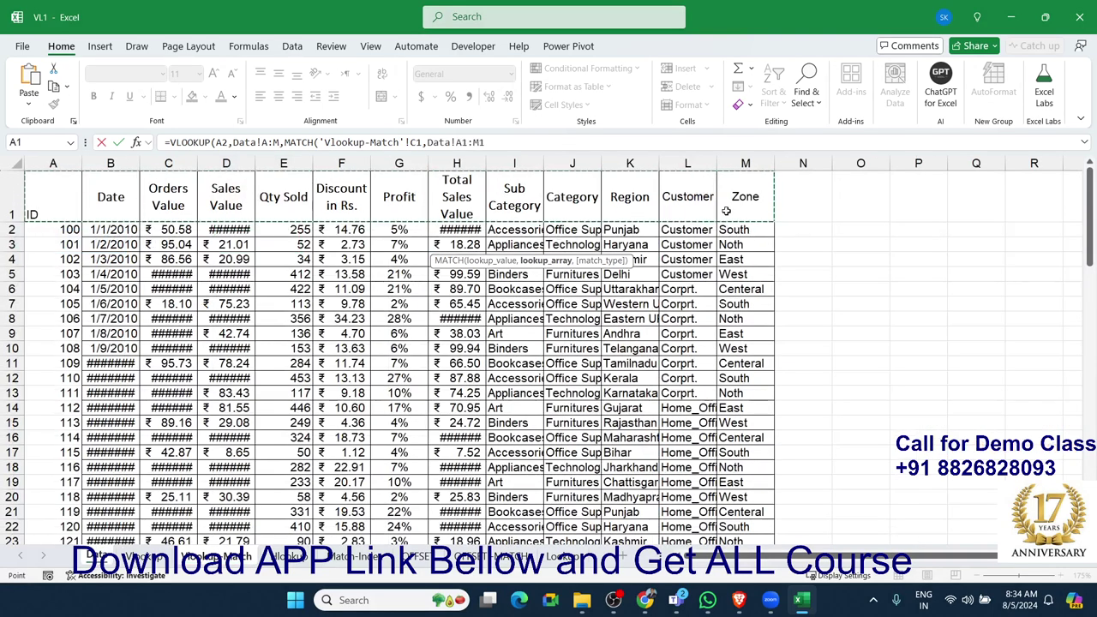
pyautogui.write(',0)')
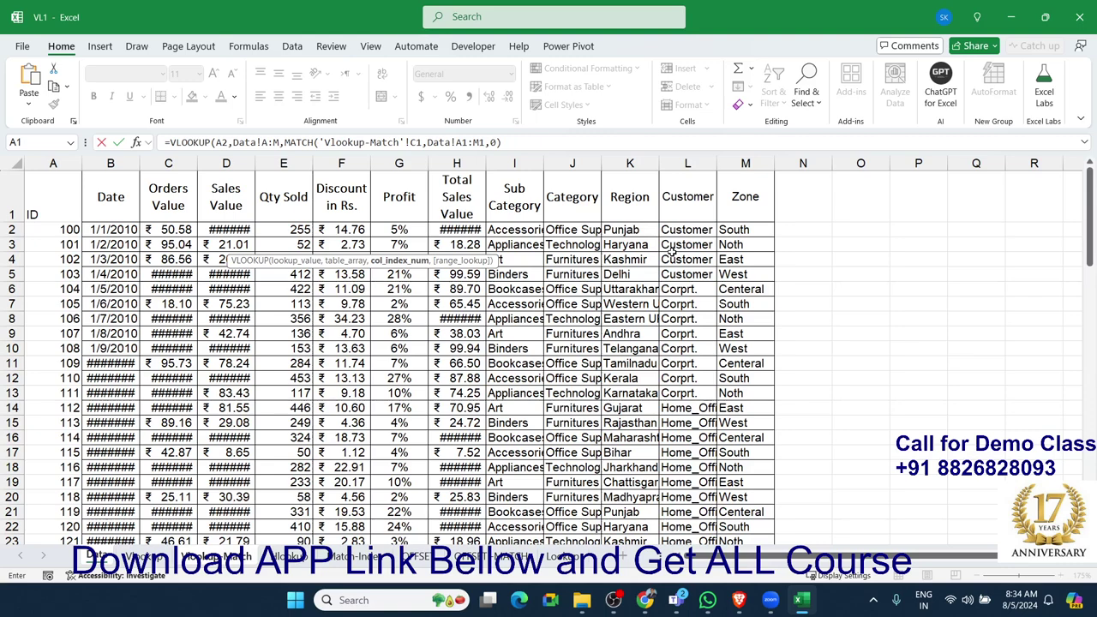
pyautogui.write(',0')
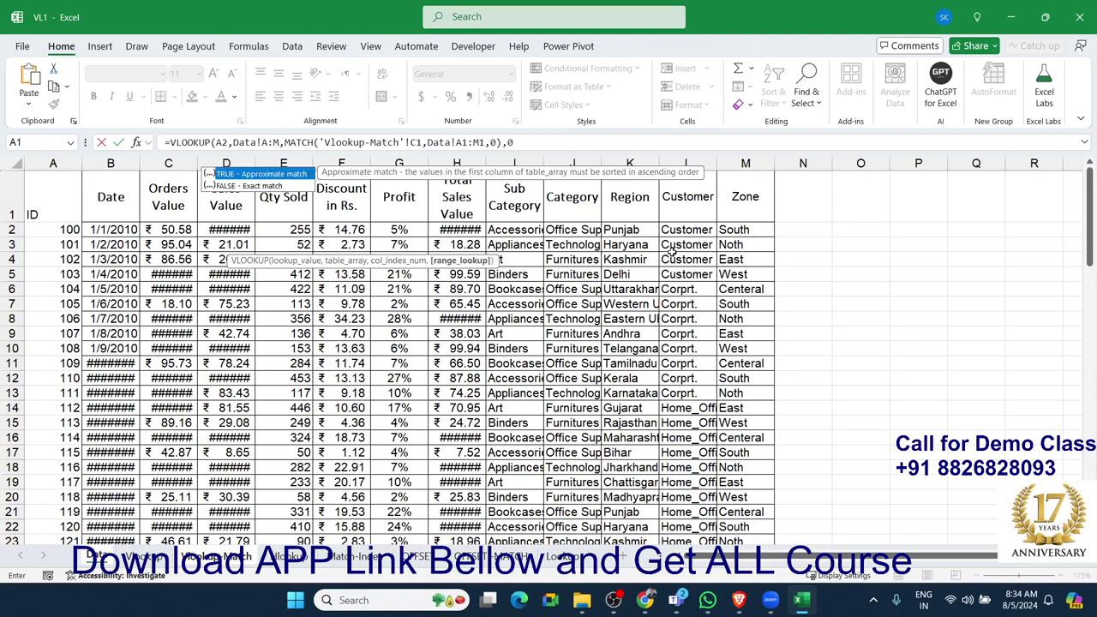
pyautogui.write(')')
pyautogui.press('Return')
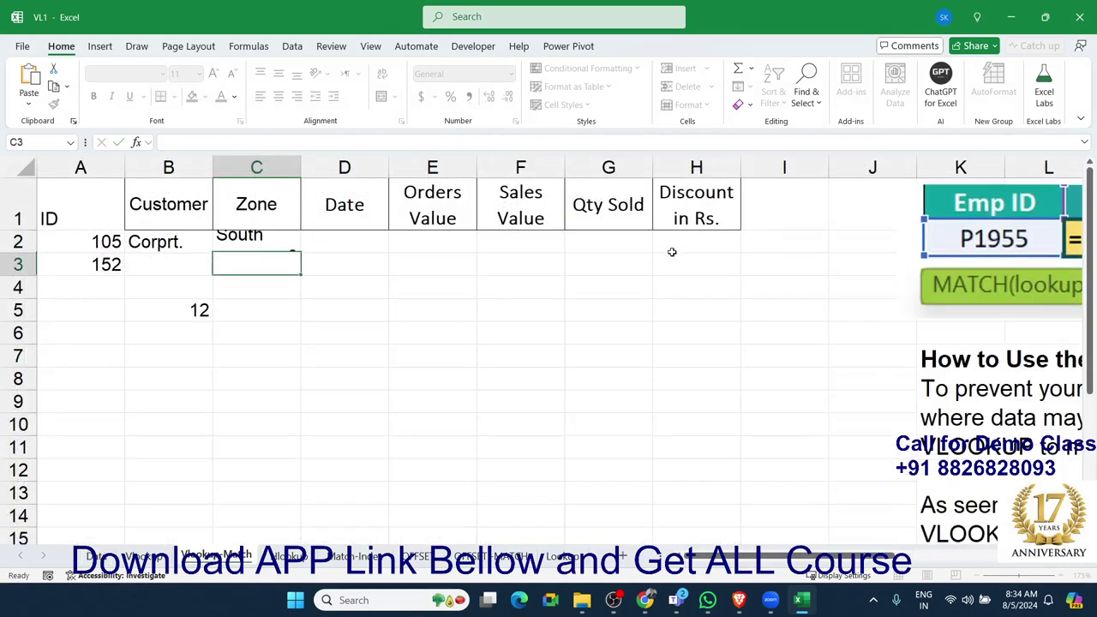
pyautogui.click(257, 242)
pyautogui.doubleClick(259, 244)
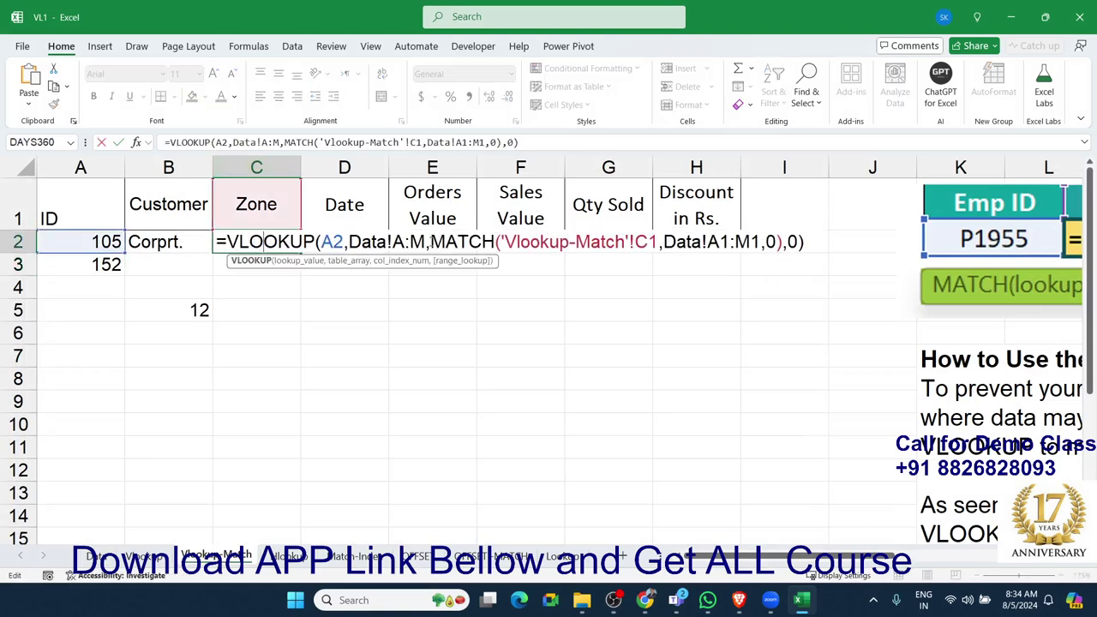
pyautogui.press('Escape')
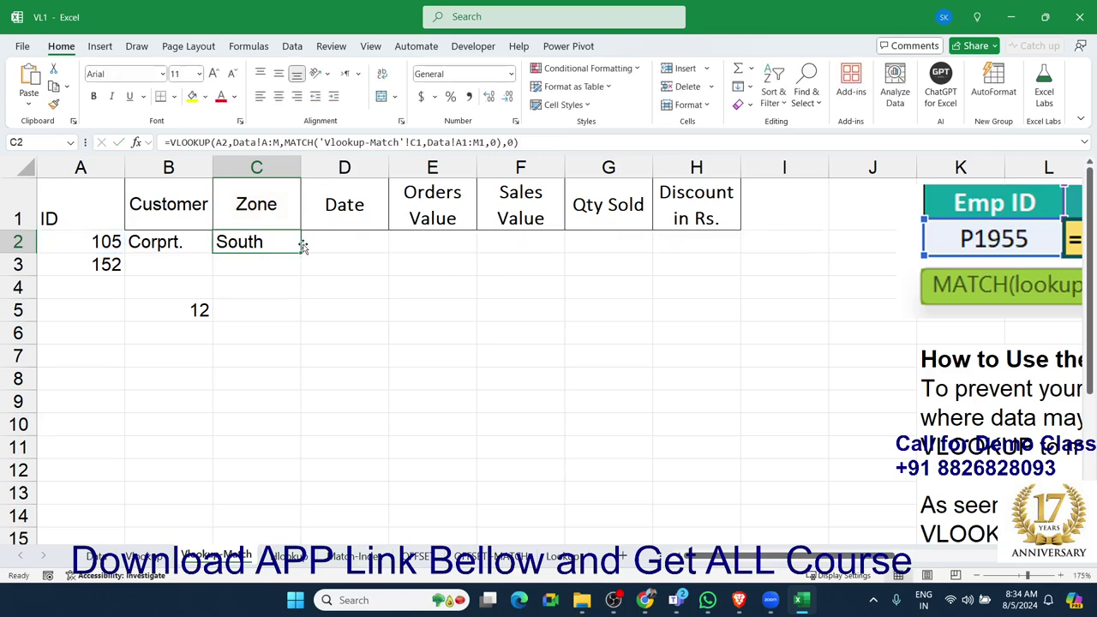
pyautogui.click(317, 242)
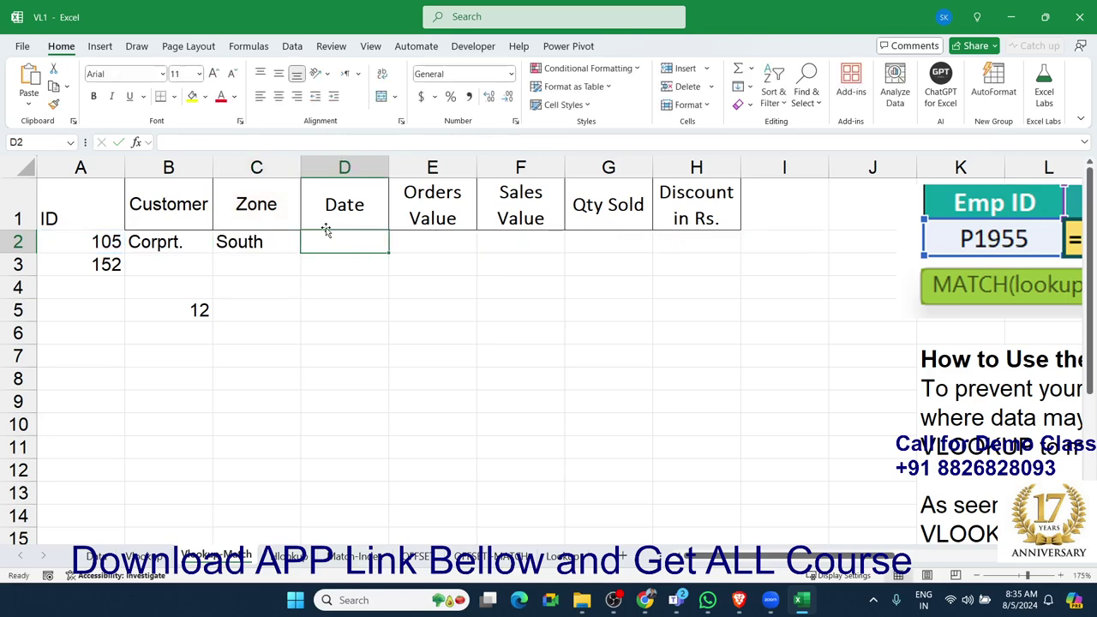
# In D2, enter =VLOOKUP(A2,Data!A:M,2,0), returning the date serial 40184 for ID 105.
pyautogui.write('=vl')
pyautogui.press('Tab')
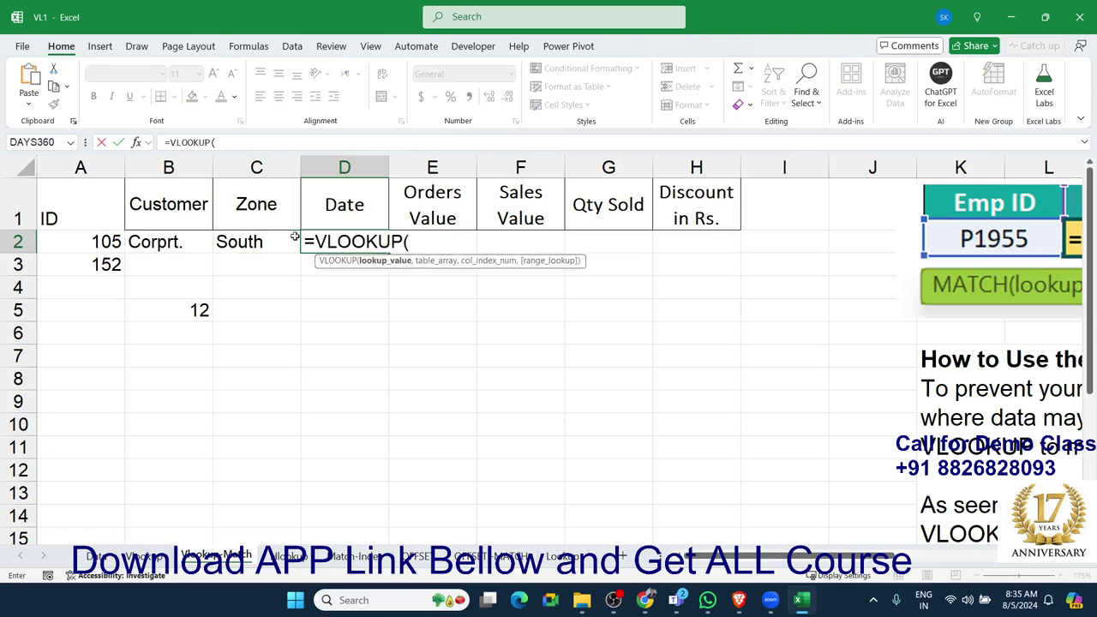
pyautogui.click(103, 240)
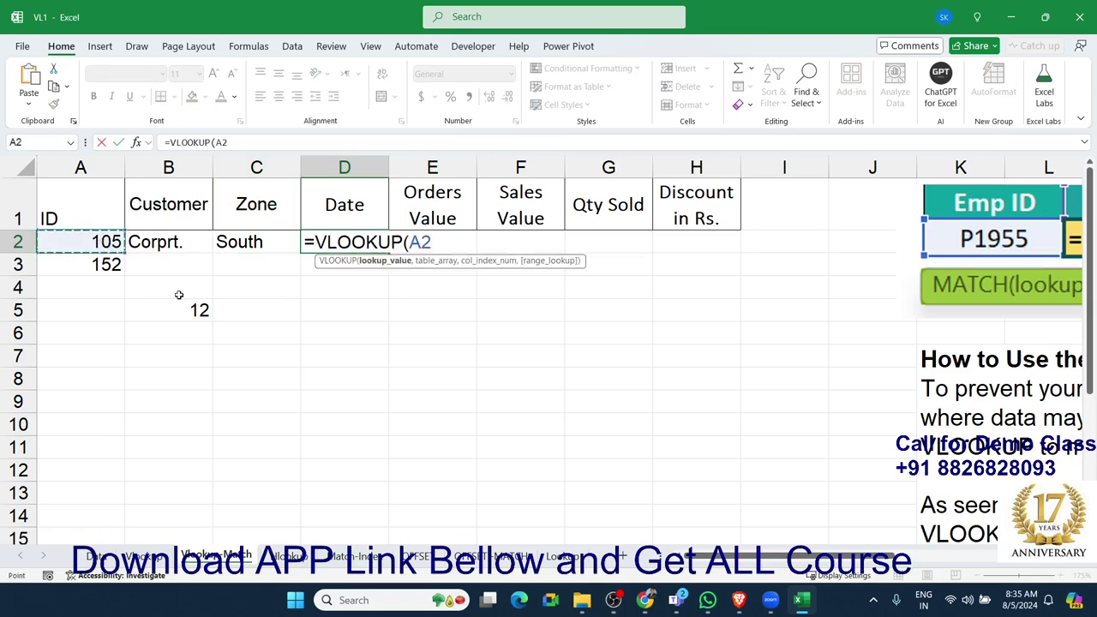
pyautogui.write(',')
pyautogui.click(97, 555)
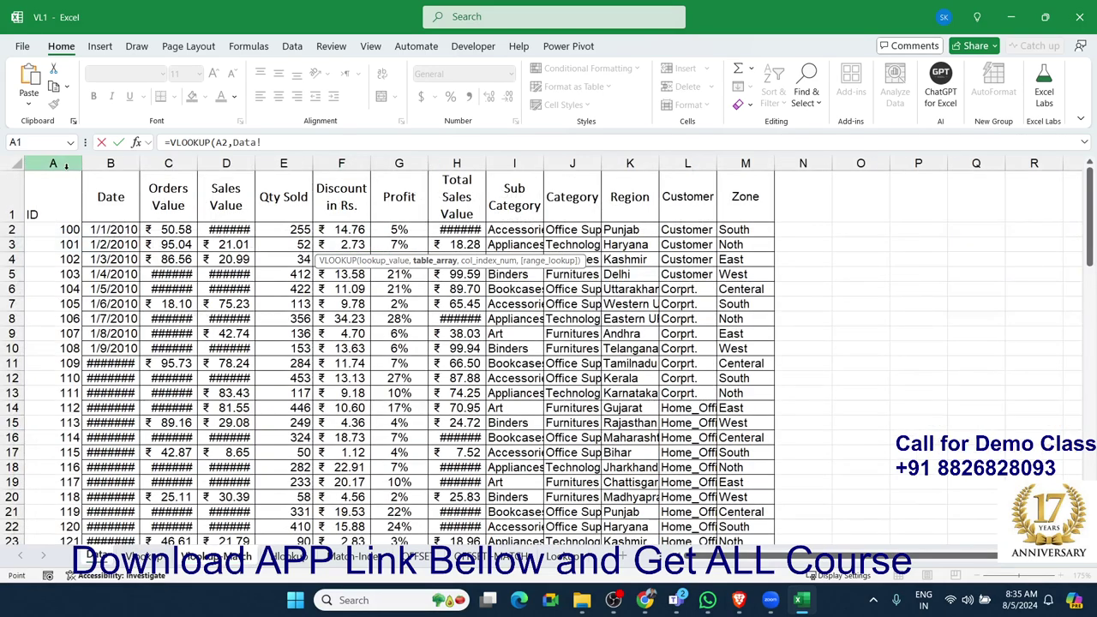
pyautogui.moveTo(60, 164)
pyautogui.mouseDown()
pyautogui.moveTo(690, 164)
pyautogui.moveTo(728, 179)
pyautogui.mouseUp()
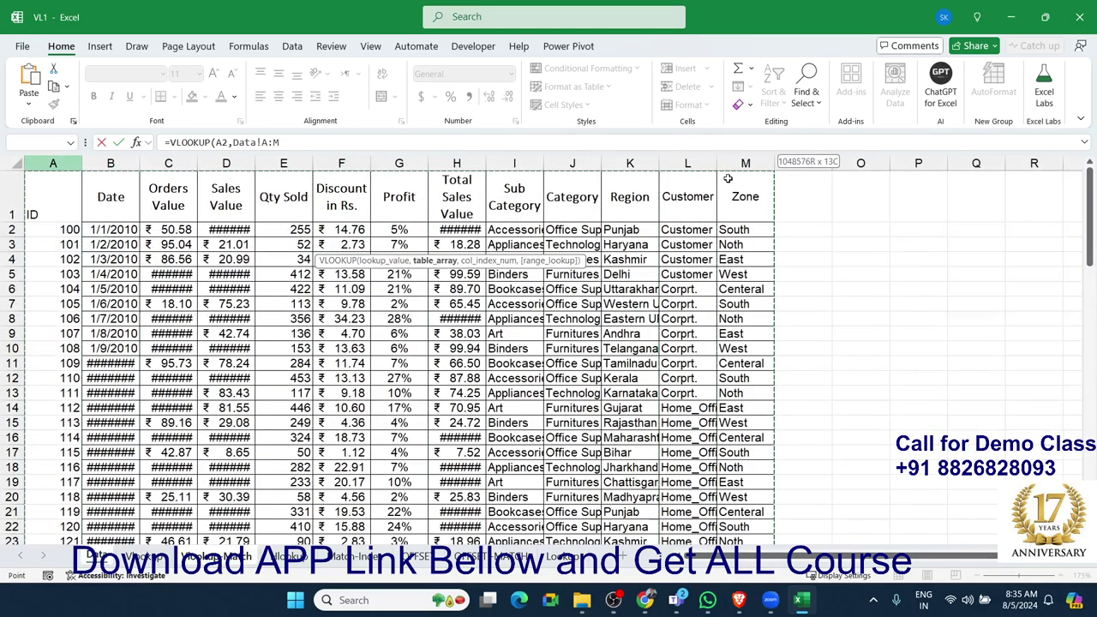
pyautogui.write(',')
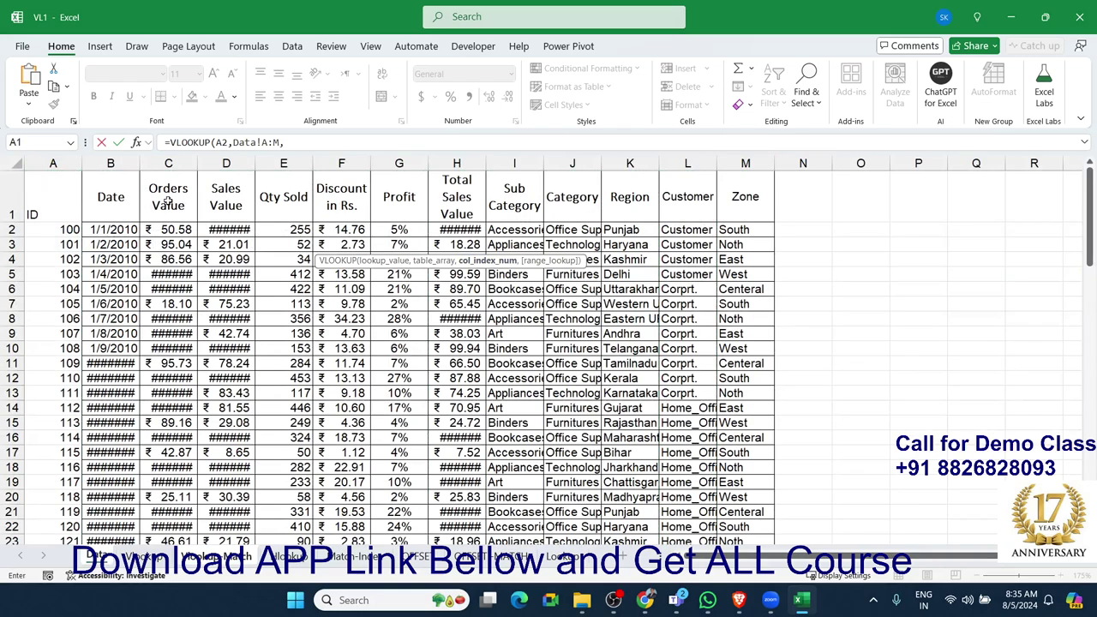
pyautogui.write(',0')
pyautogui.press('Return')
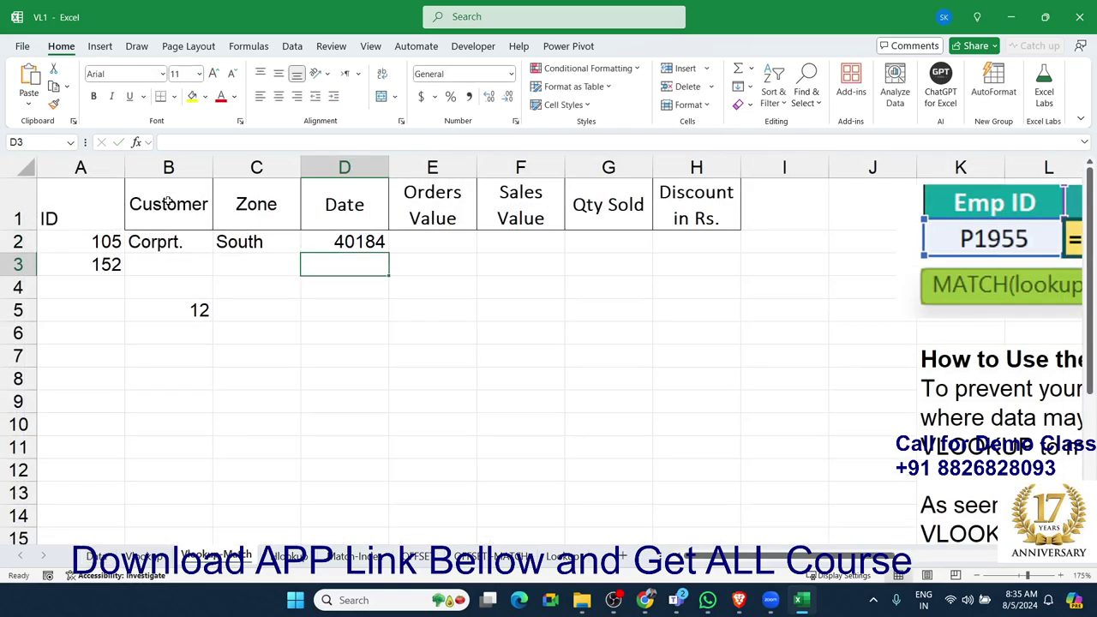
pyautogui.press('Up')
pyautogui.press('Down')
pyautogui.press('Down')
pyautogui.press('Down')
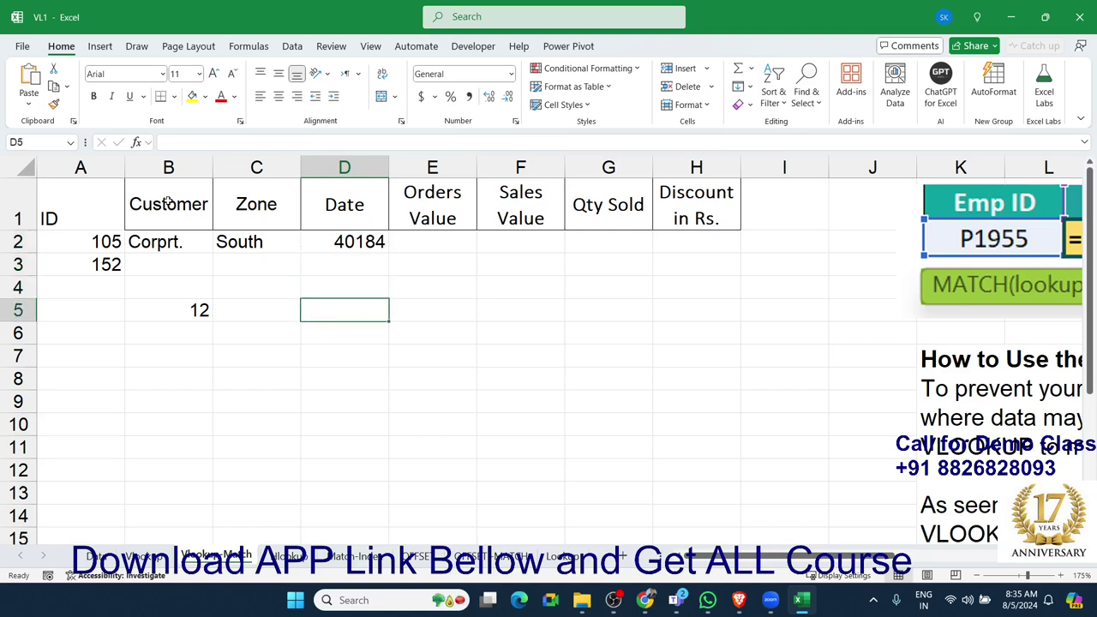
# In D5, enter =MATCH(D1,Data!A1:M1,0), returning 2 for the Date header.
pyautogui.write('=mat')
pyautogui.press('Tab')
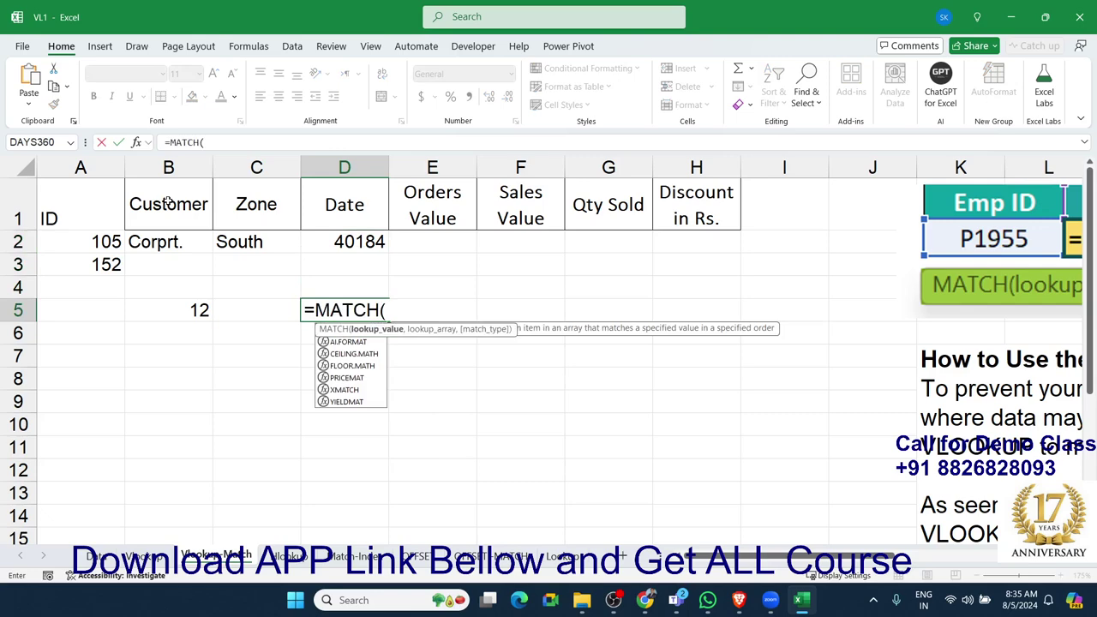
pyautogui.click(351, 203)
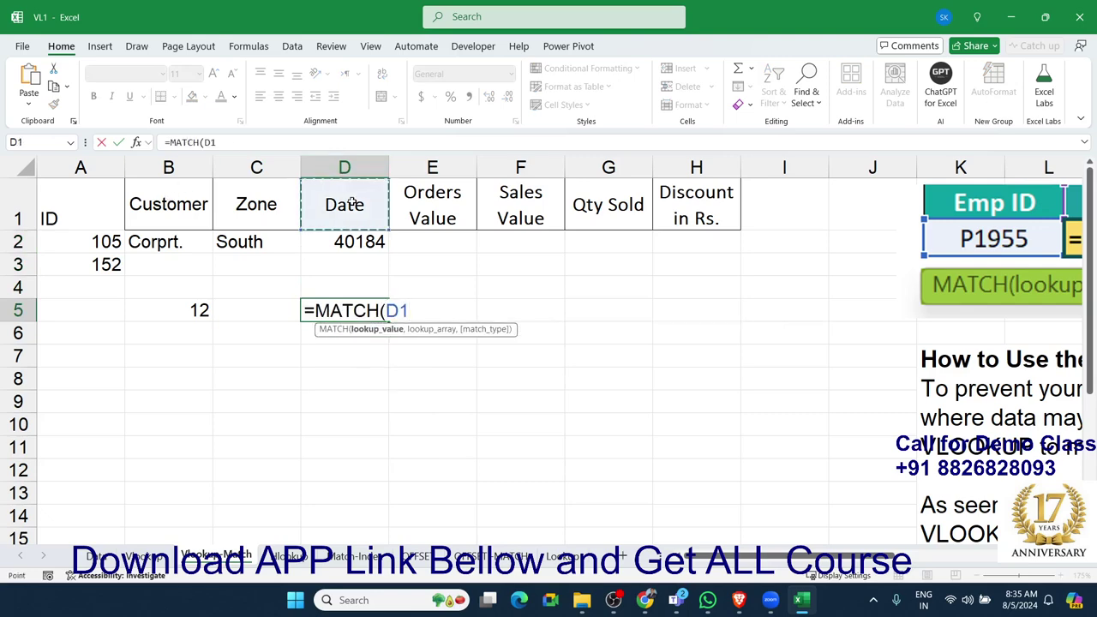
pyautogui.write(',')
pyautogui.click(107, 557)
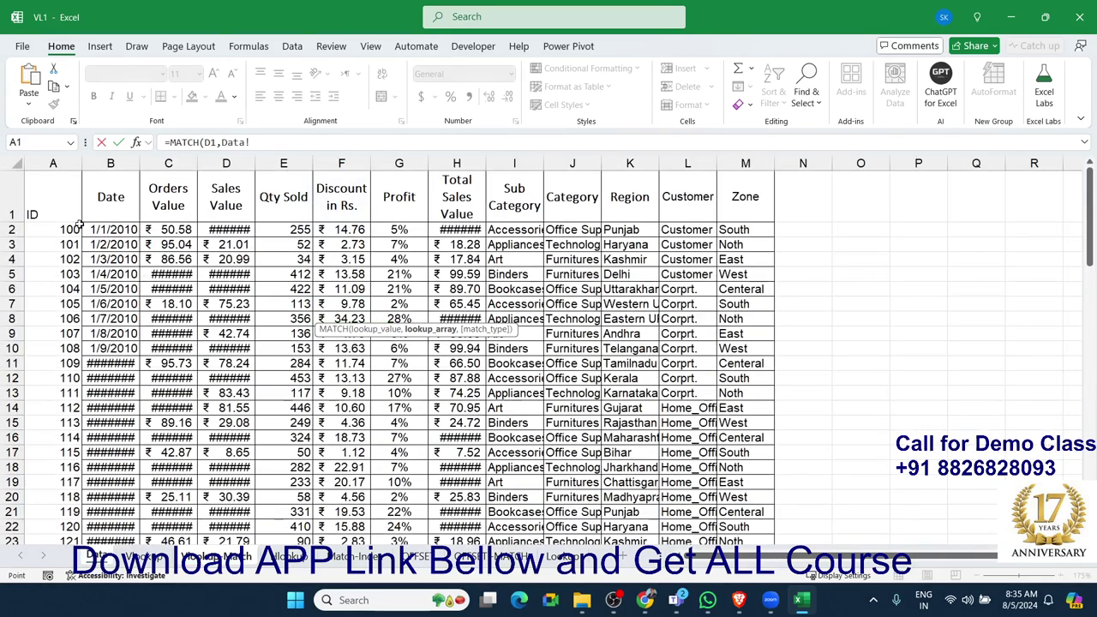
pyautogui.click(74, 209)
pyautogui.moveTo(120, 199); pyautogui.dragTo(754, 207)
pyautogui.write(',')
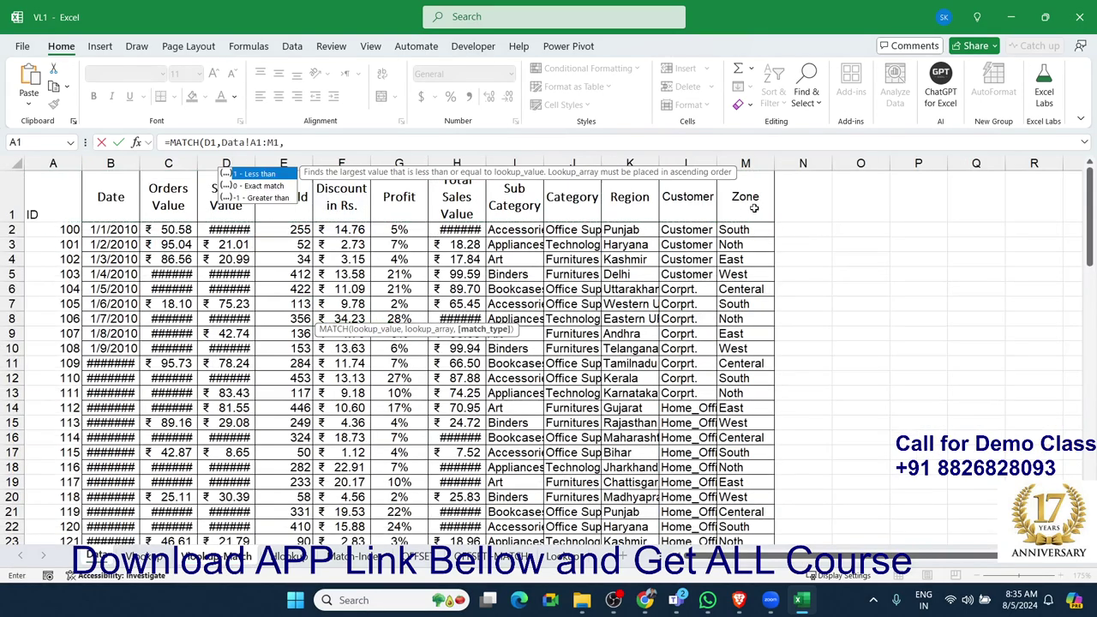
pyautogui.press('Right')
pyautogui.press('BackSpace')
pyautogui.press('BackSpace')
pyautogui.press('BackSpace')
pyautogui.write('0')
pyautogui.press('Return')
# Copy the MATCH expression from D5's formula and open D2's formula for editing.
pyautogui.click(370, 313)
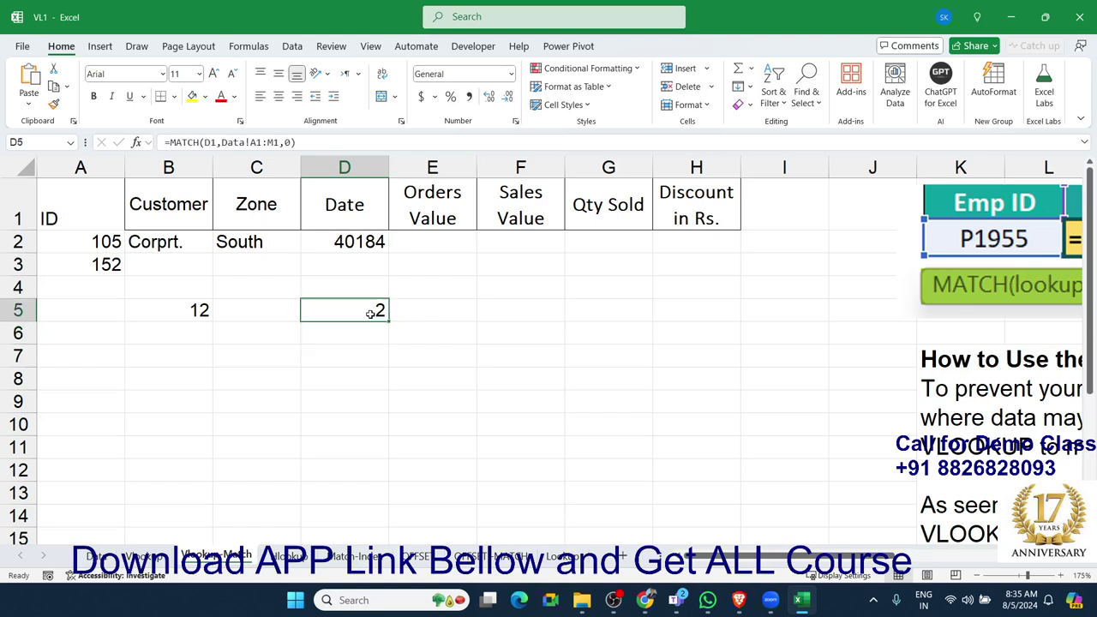
pyautogui.doubleClick(370, 314)
pyautogui.moveTo(315, 311); pyautogui.dragTo(544, 309)
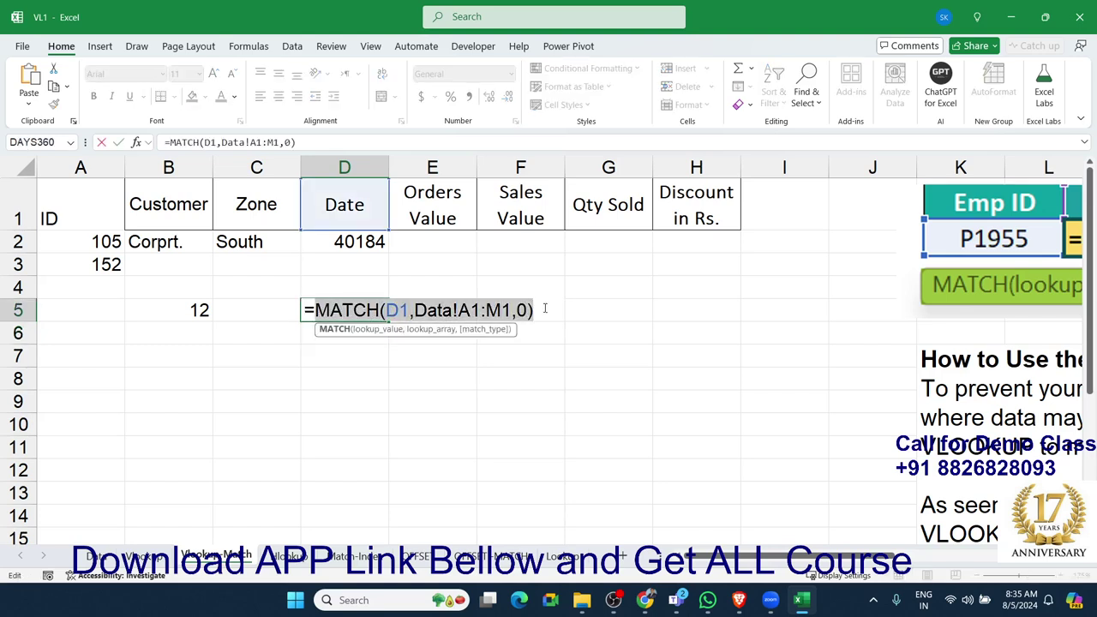
pyautogui.press('Escape')
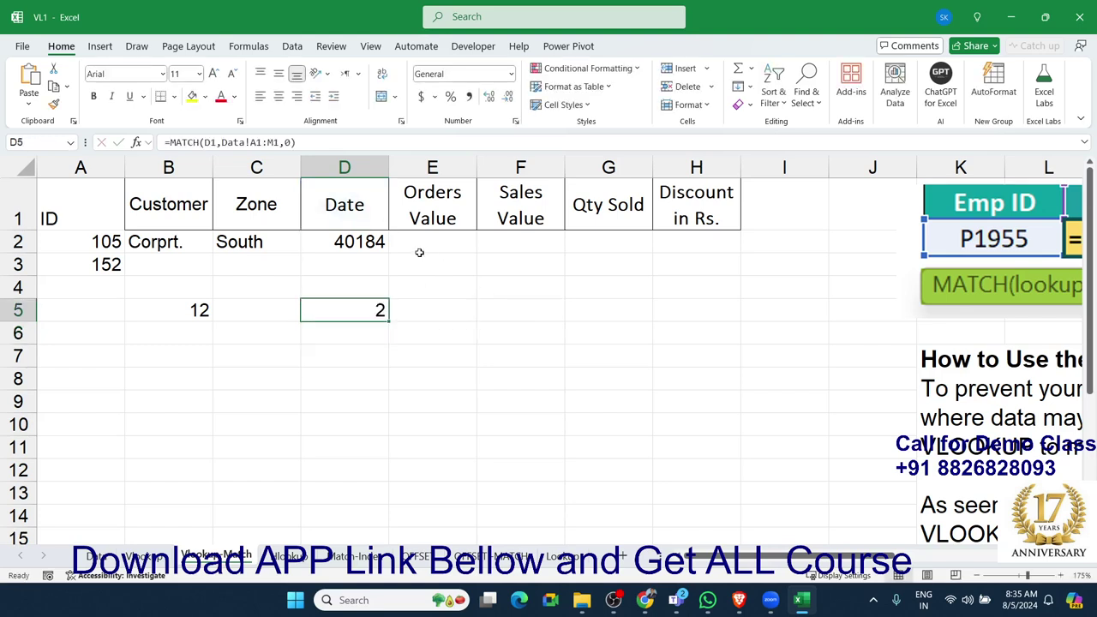
pyautogui.click(366, 242)
pyautogui.doubleClick(366, 242)
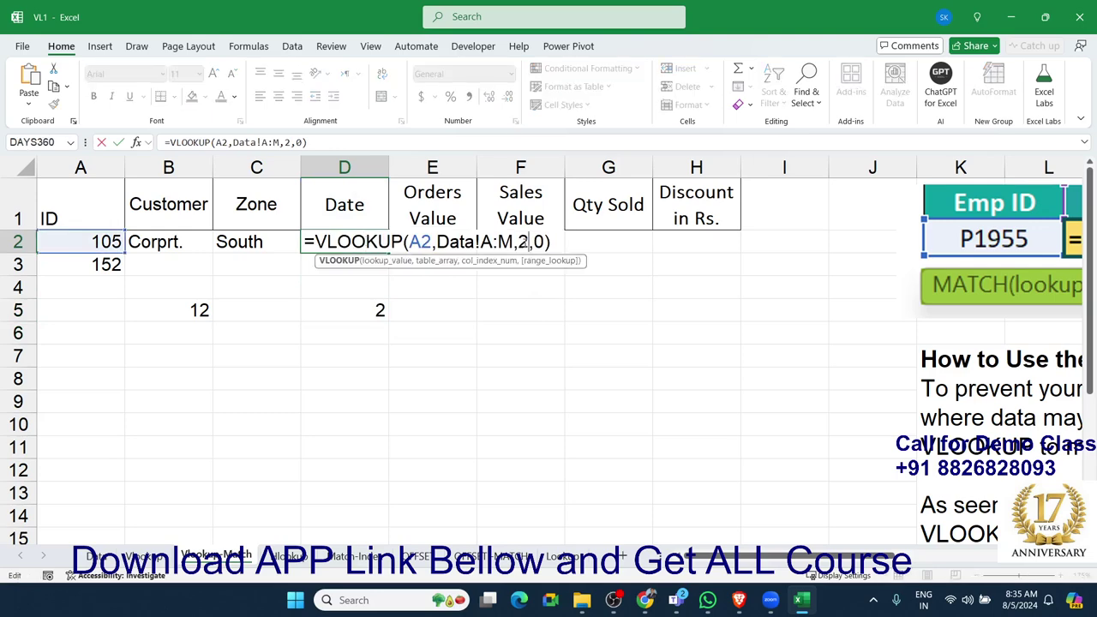
# Replace D2's fixed column number 2 with the pasted MATCH expression.
pyautogui.hotkey('shift', 'Left')
pyautogui.hotkey('ctrl', 'v')
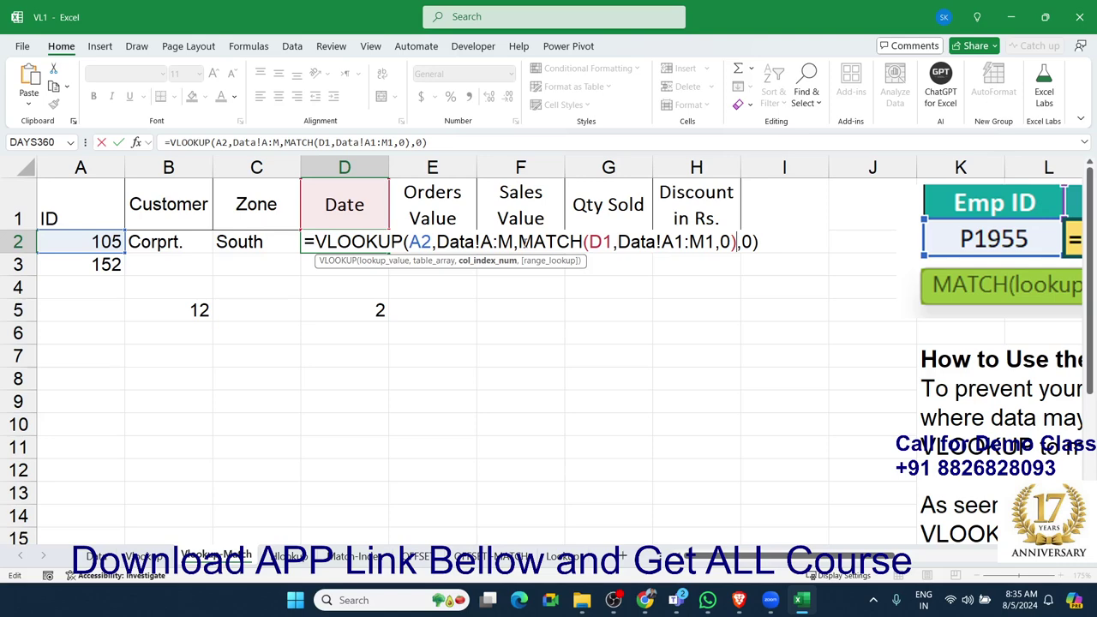
pyautogui.press('Return')
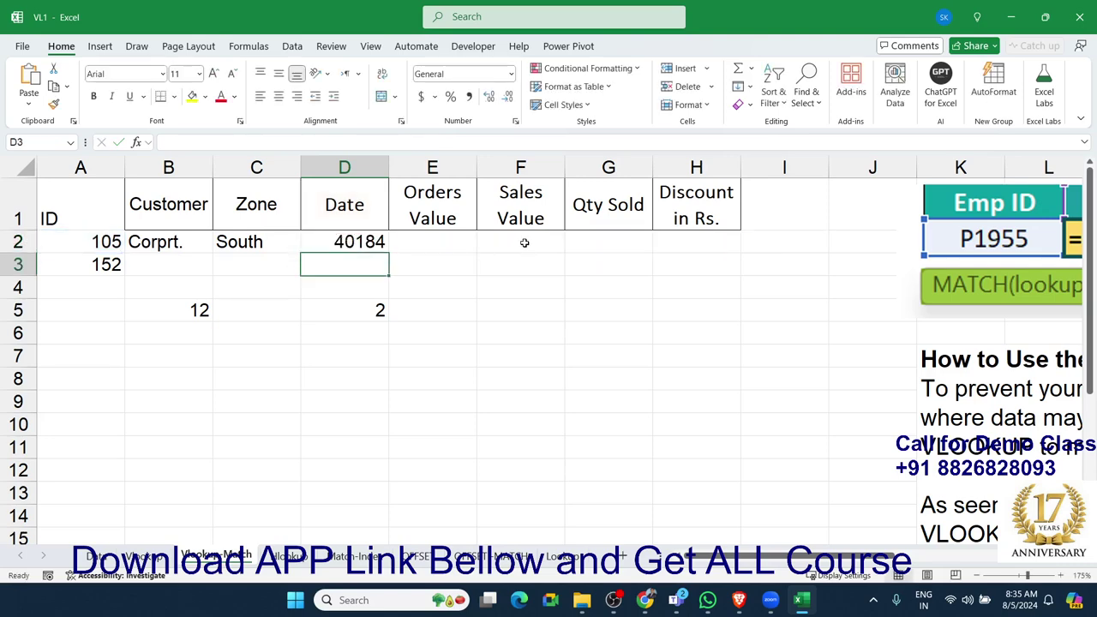
# Lock D2's references as $A2, Data!$A:$M, D$1 and Data!$A$1:$M$1.
pyautogui.doubleClick(343, 241)
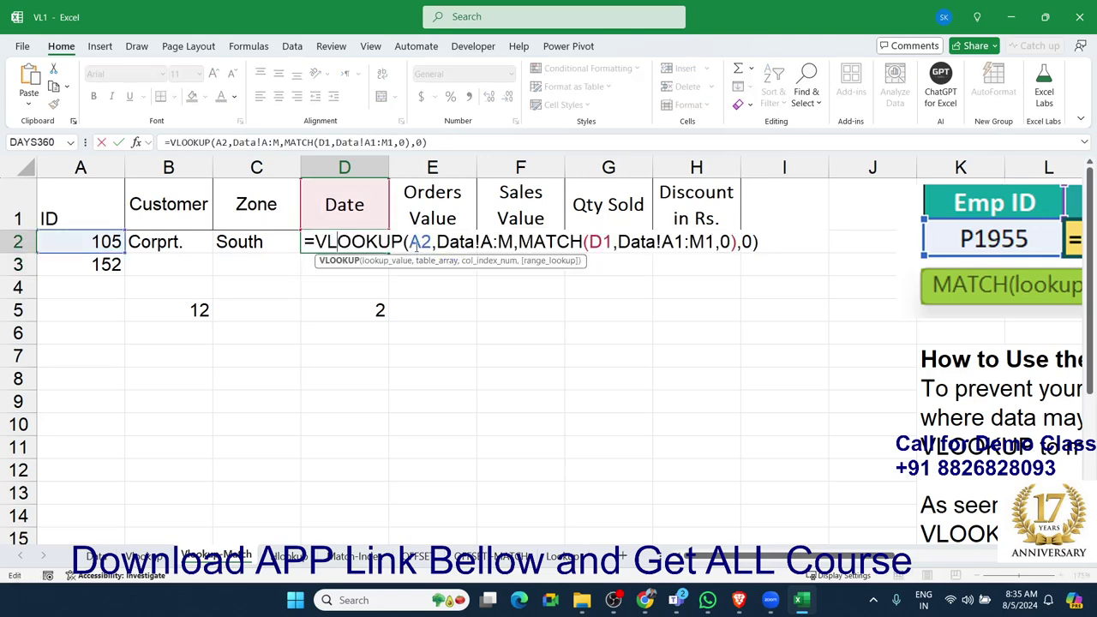
pyautogui.click(411, 241)
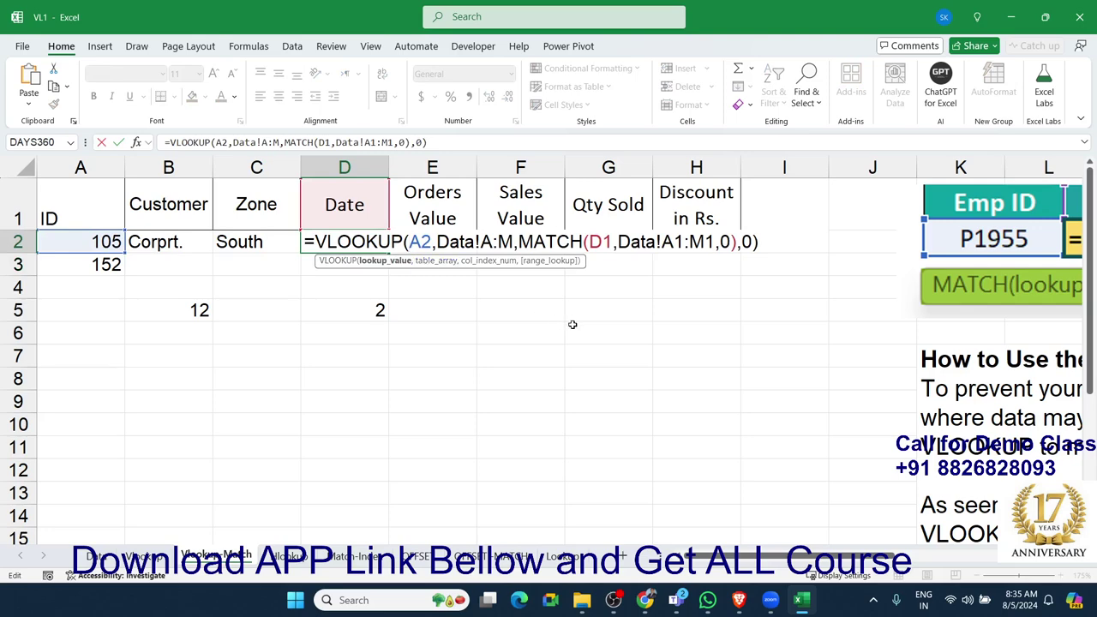
pyautogui.write('$')
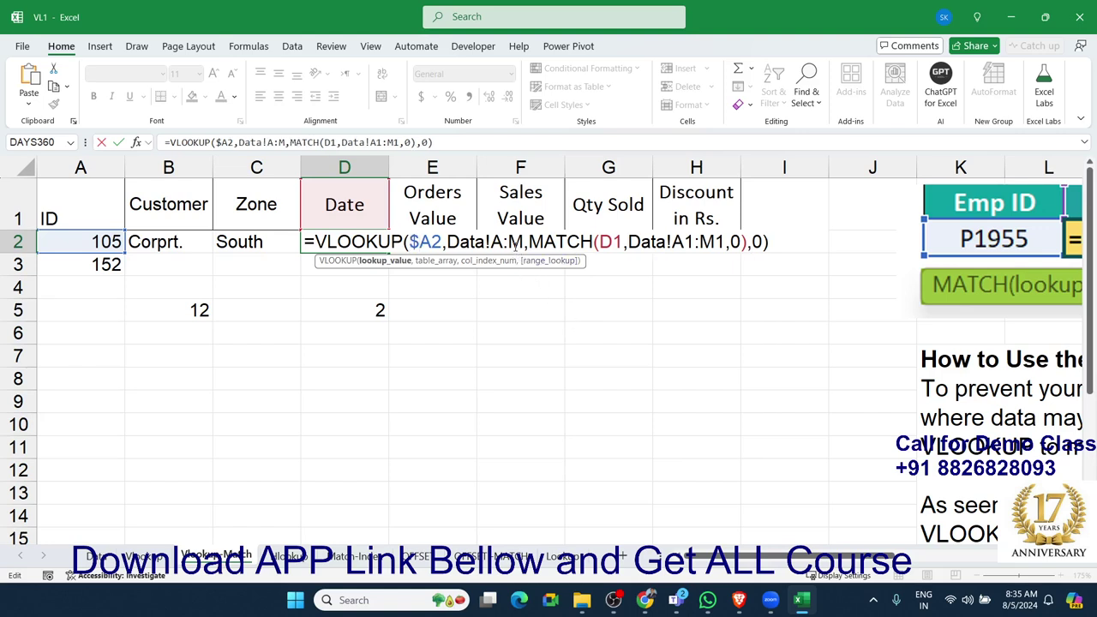
pyautogui.click(510, 241)
pyautogui.press('F4')
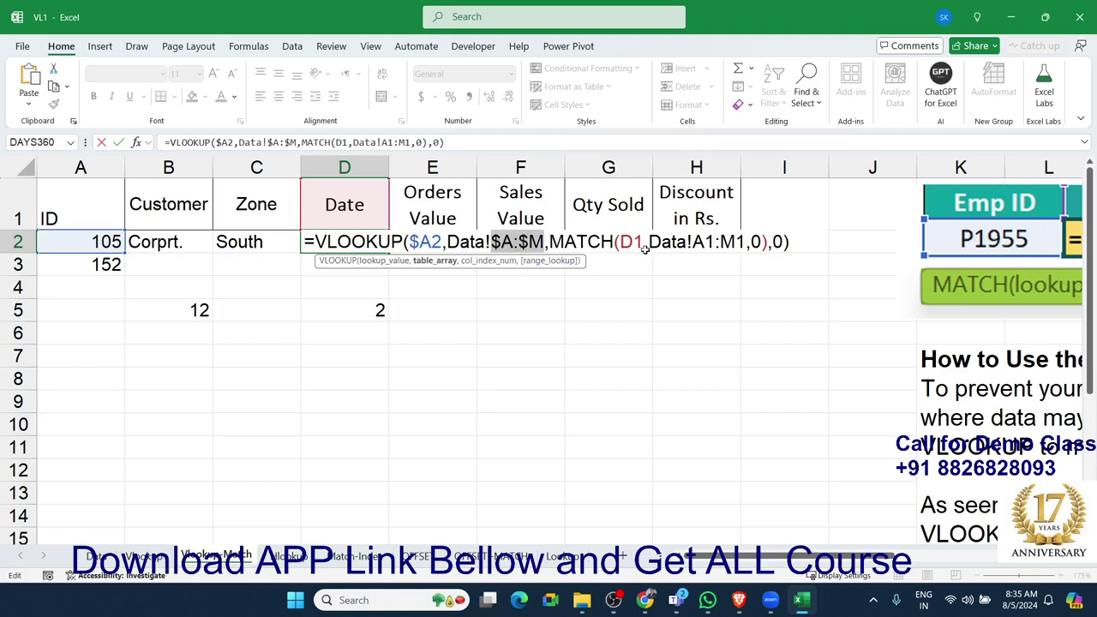
pyautogui.click(639, 242)
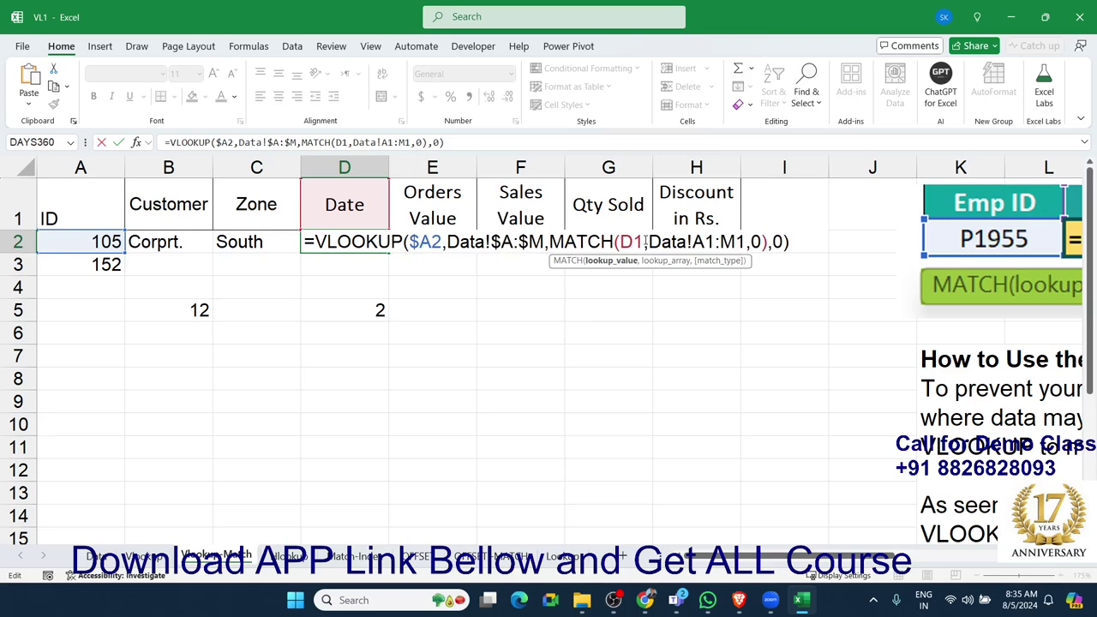
pyautogui.write('$')
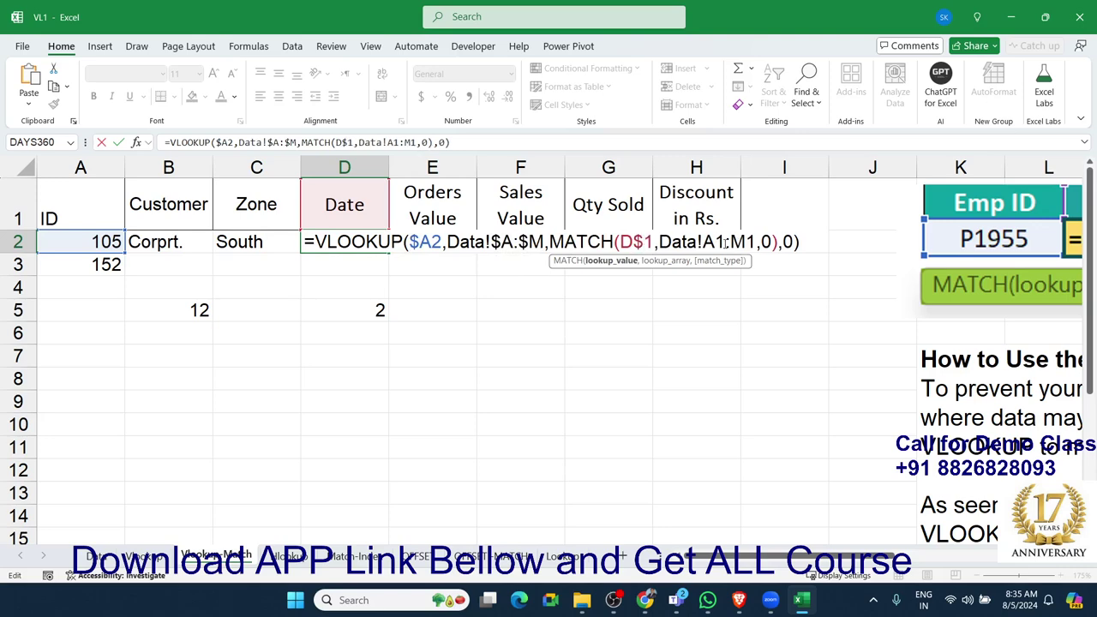
pyautogui.click(726, 243)
pyautogui.press('F4')
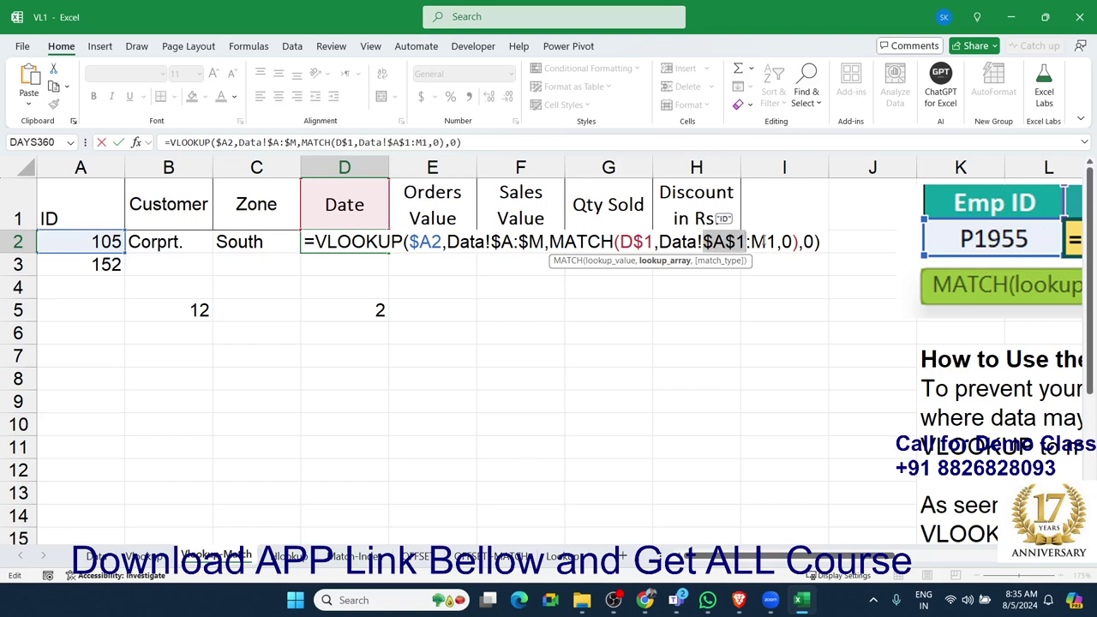
pyautogui.click(746, 242)
pyautogui.press('F4')
pyautogui.press('Return')
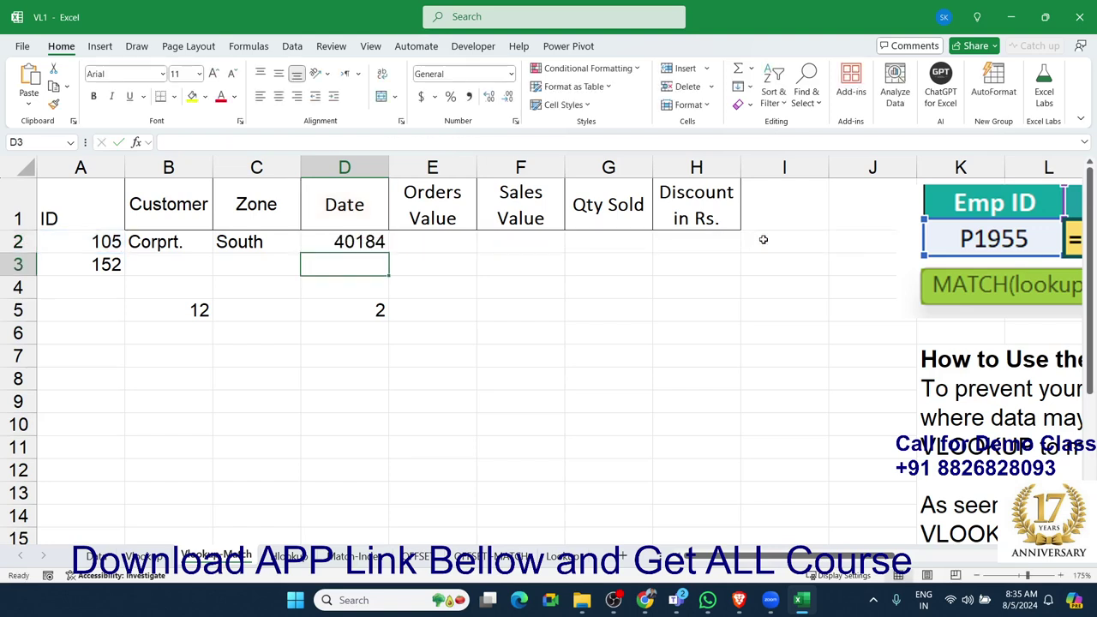
pyautogui.press('Up')
# Fill D2's lookup formula across to H2 and format D2 as a date showing 6-Jan-10.
pyautogui.moveTo(387, 250); pyautogui.dragTo(741, 254)
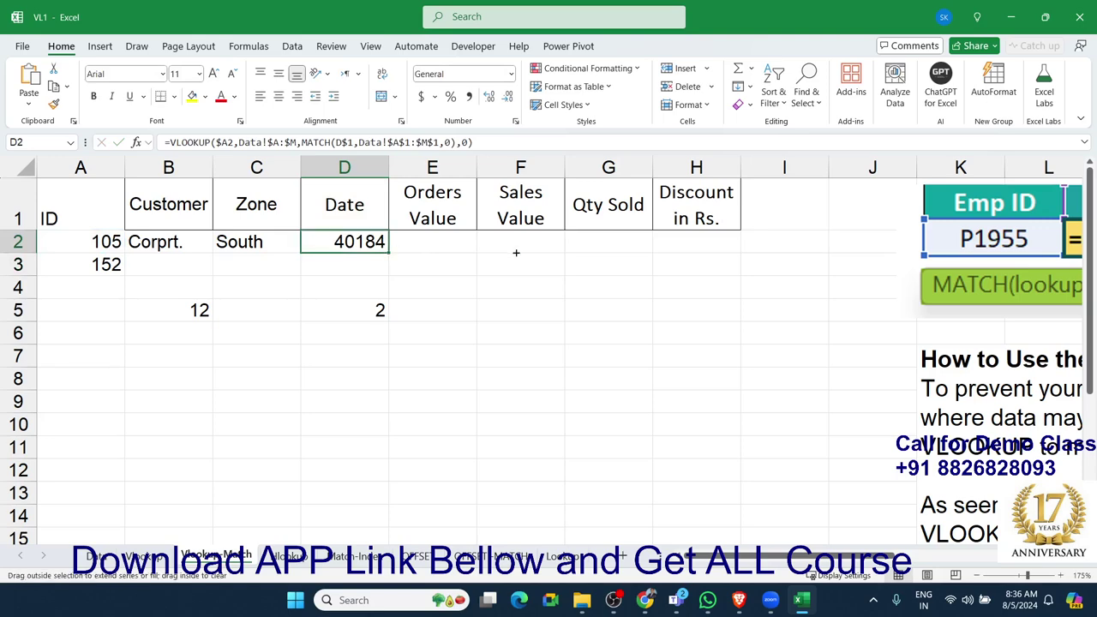
pyautogui.click(362, 241)
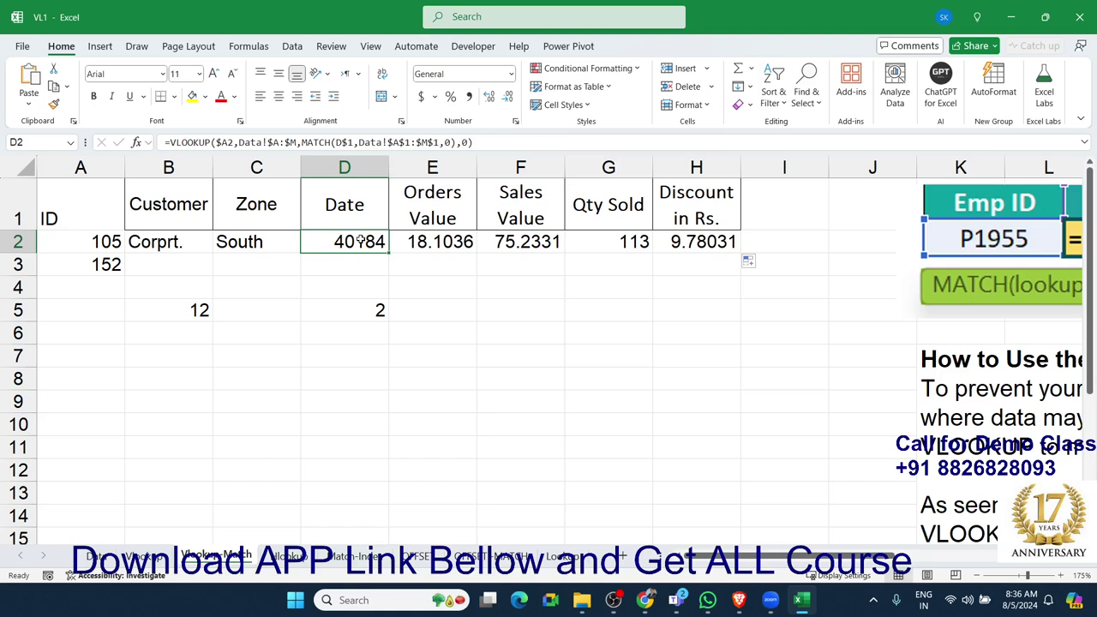
pyautogui.hotkey('ctrl', 'shift', '3')
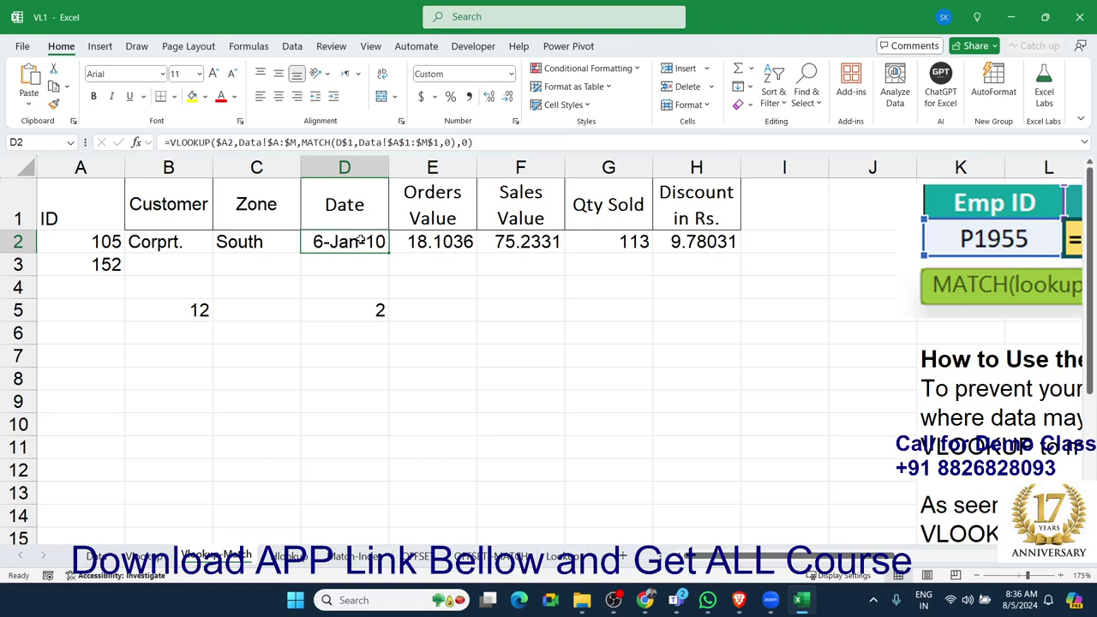
pyautogui.click(380, 291)
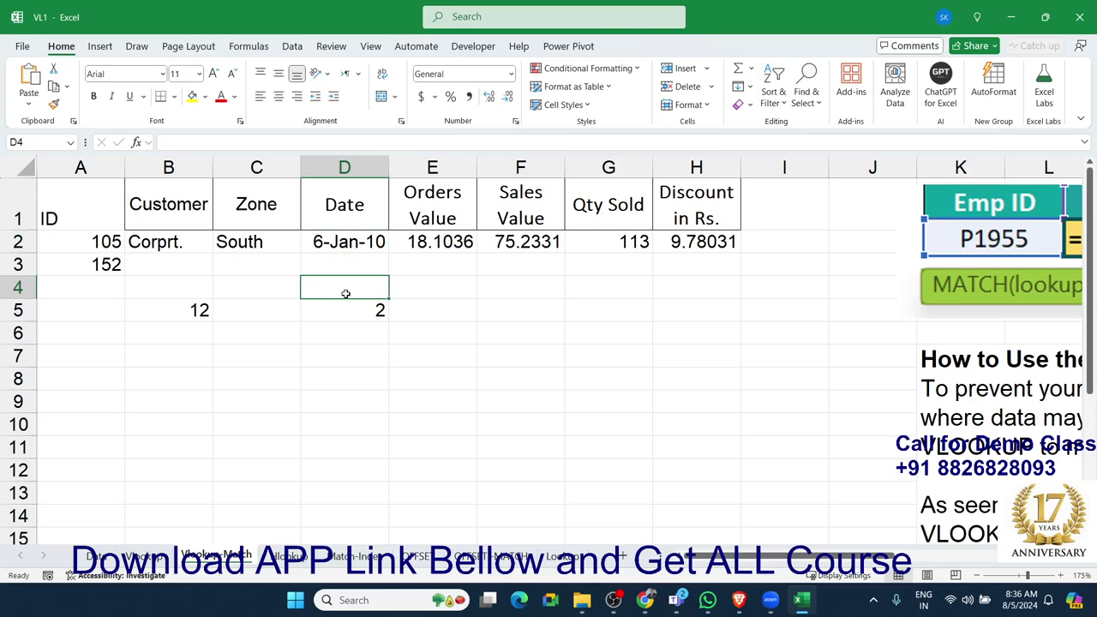
pyautogui.moveTo(794, 557); pyautogui.dragTo(990, 561)
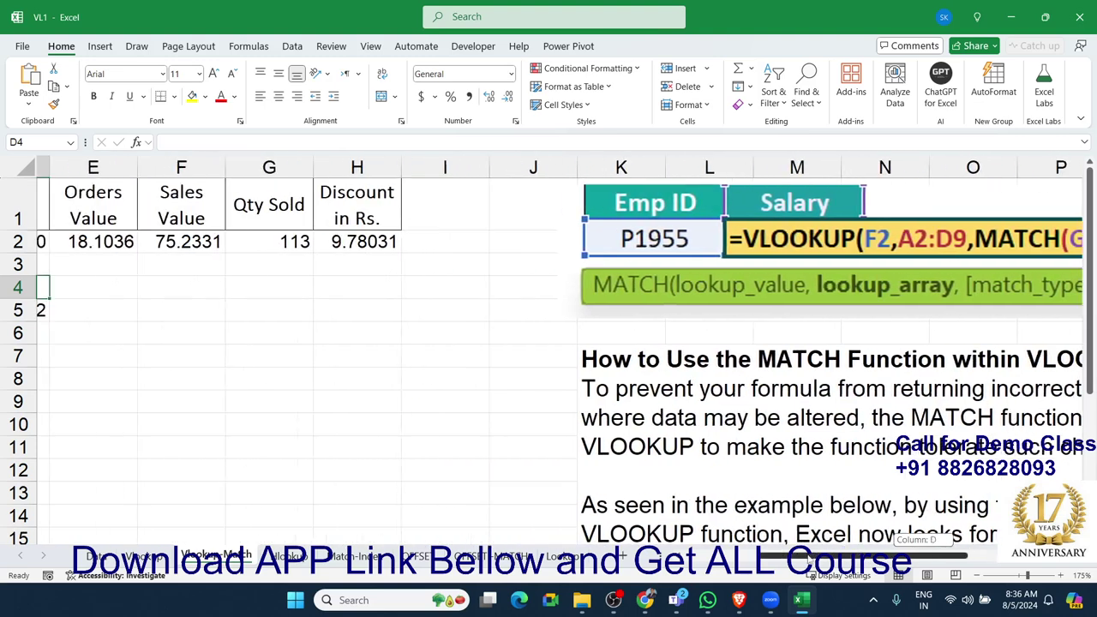
pyautogui.moveTo(923, 558); pyautogui.dragTo(686, 555)
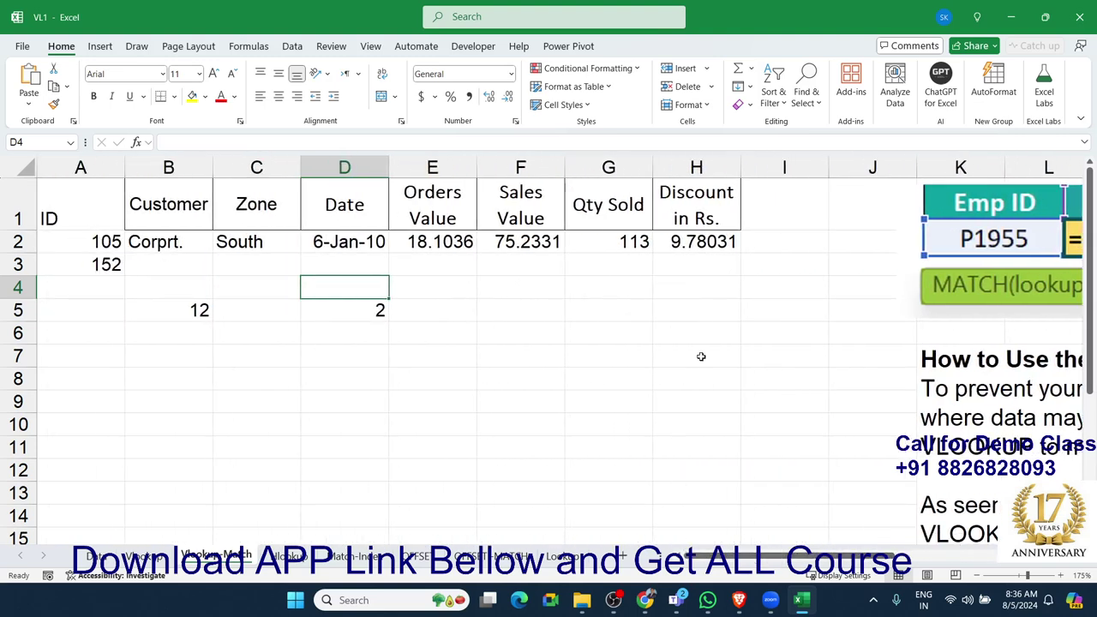
pyautogui.click(274, 227)
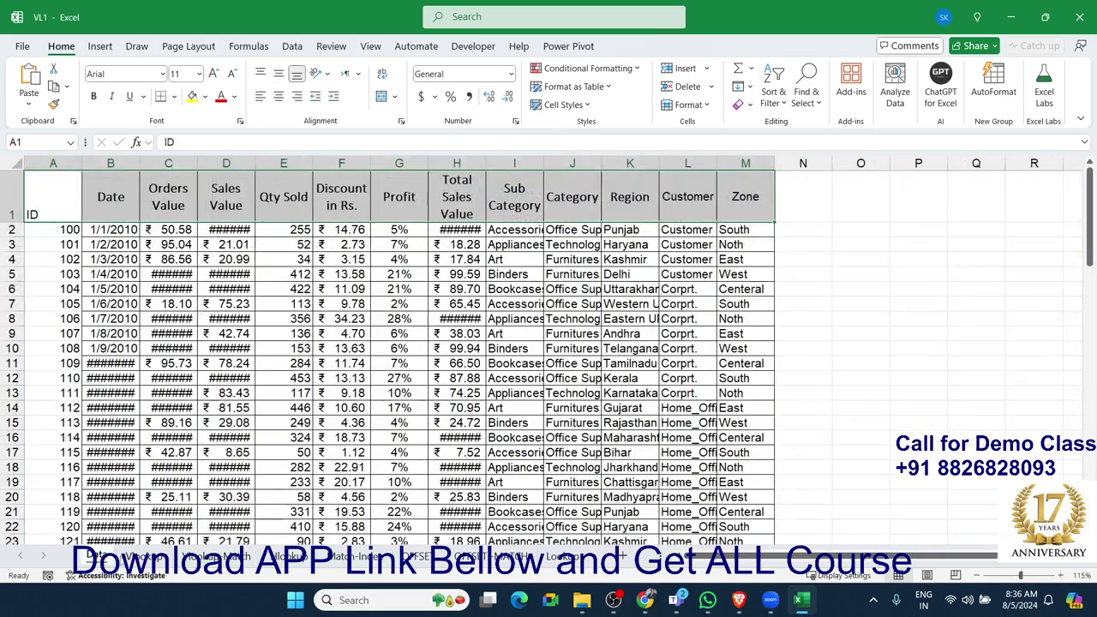
pyautogui.click(98, 557)
pyautogui.click(240, 556)
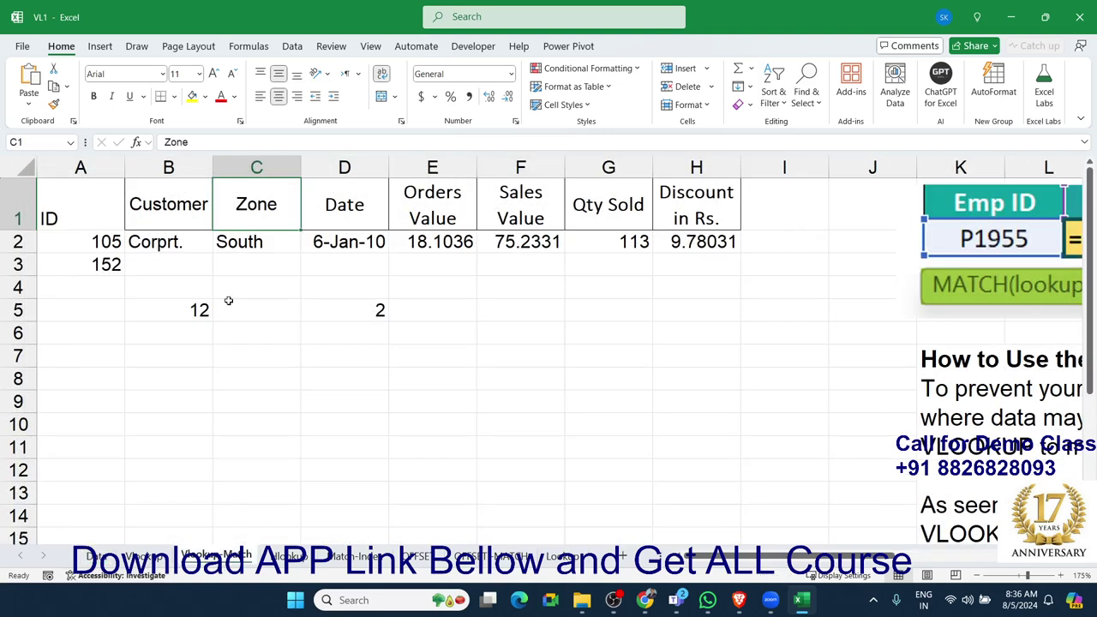
pyautogui.click(274, 234)
pyautogui.click(273, 217)
pyautogui.write('Profi')
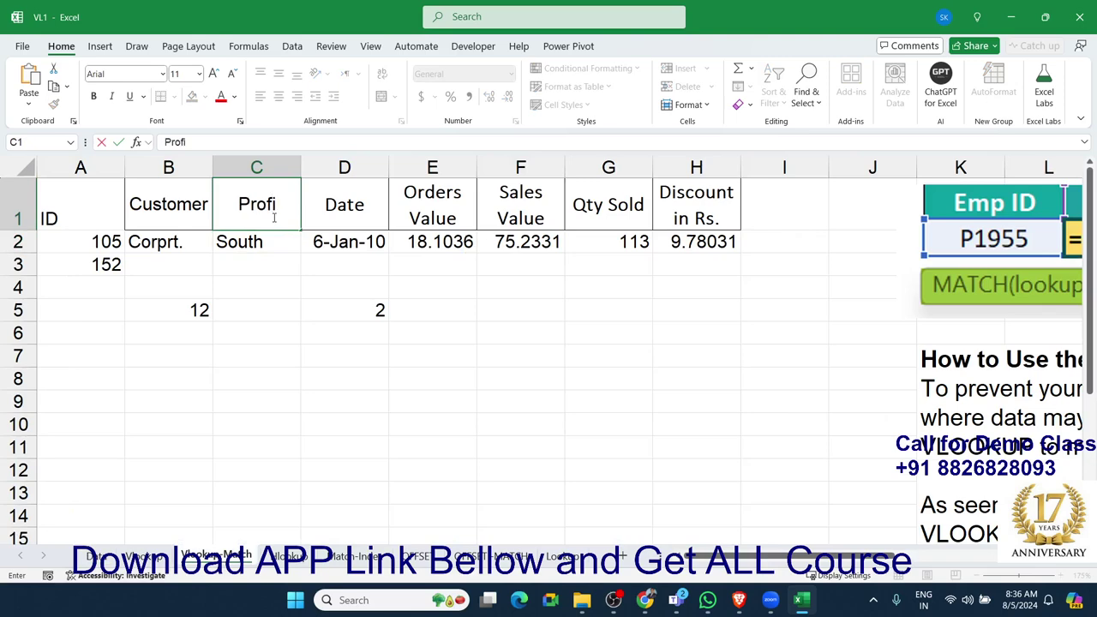
pyautogui.write('t')
pyautogui.press('Return')
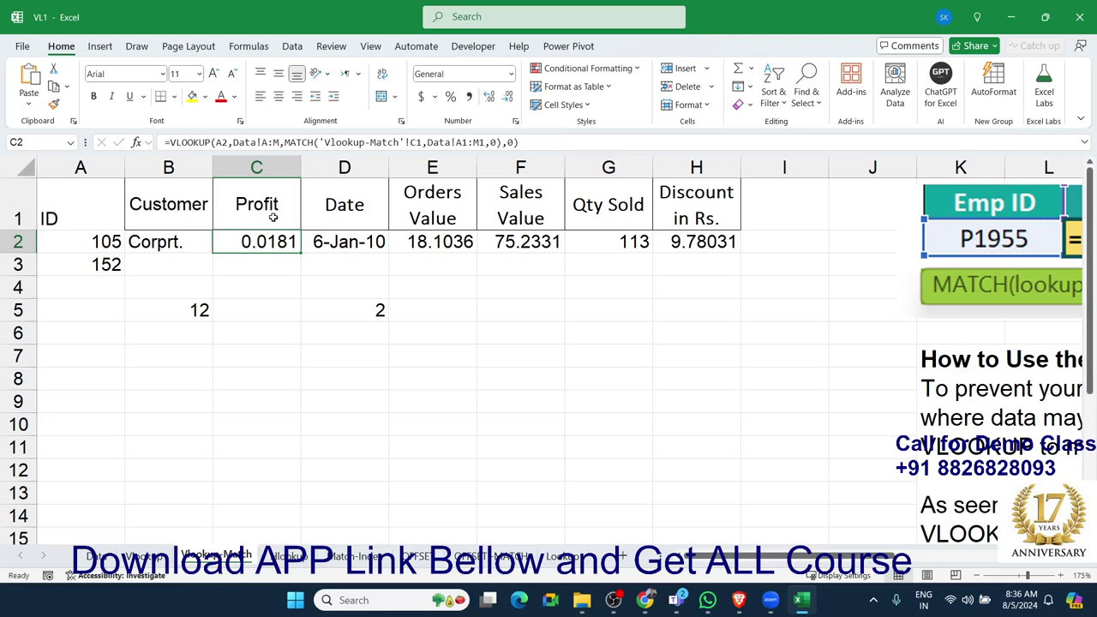
pyautogui.click(272, 217)
pyautogui.write('Zone')
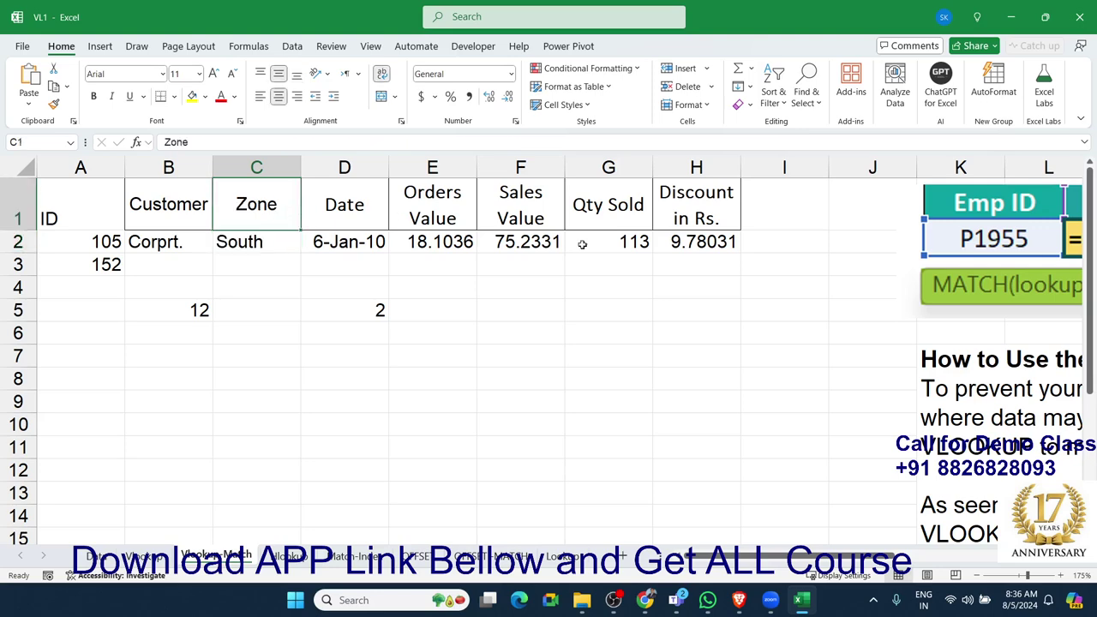
# Retype C1 as Customer and B1 as Zone, so row 2 shows South and Corprt.
pyautogui.click(601, 202)
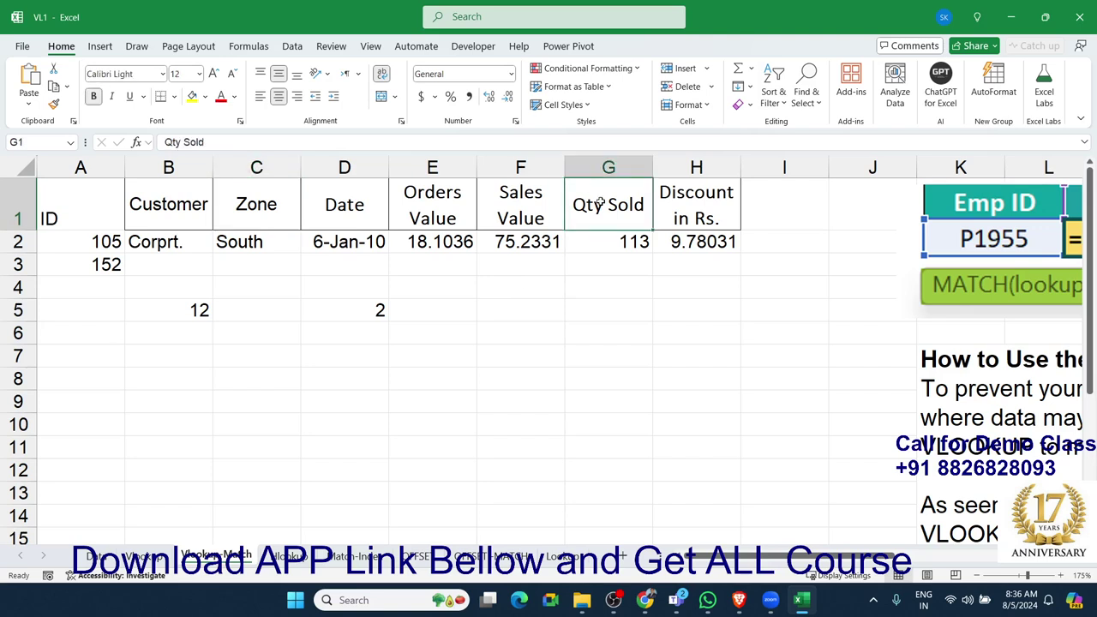
pyautogui.click(200, 206)
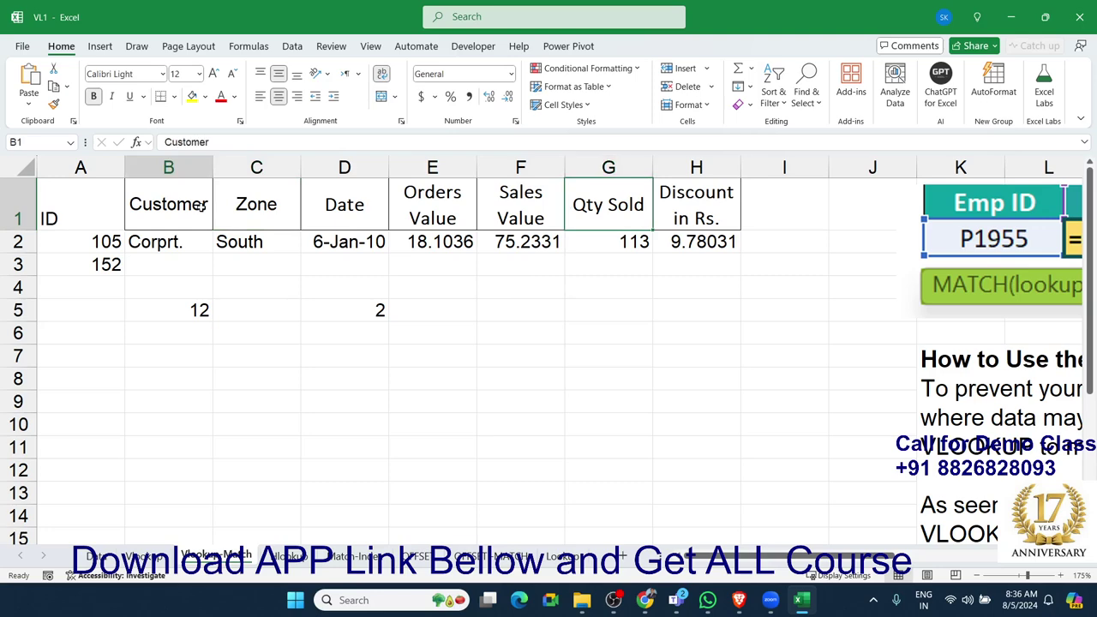
pyautogui.click(268, 204)
pyautogui.write('C')
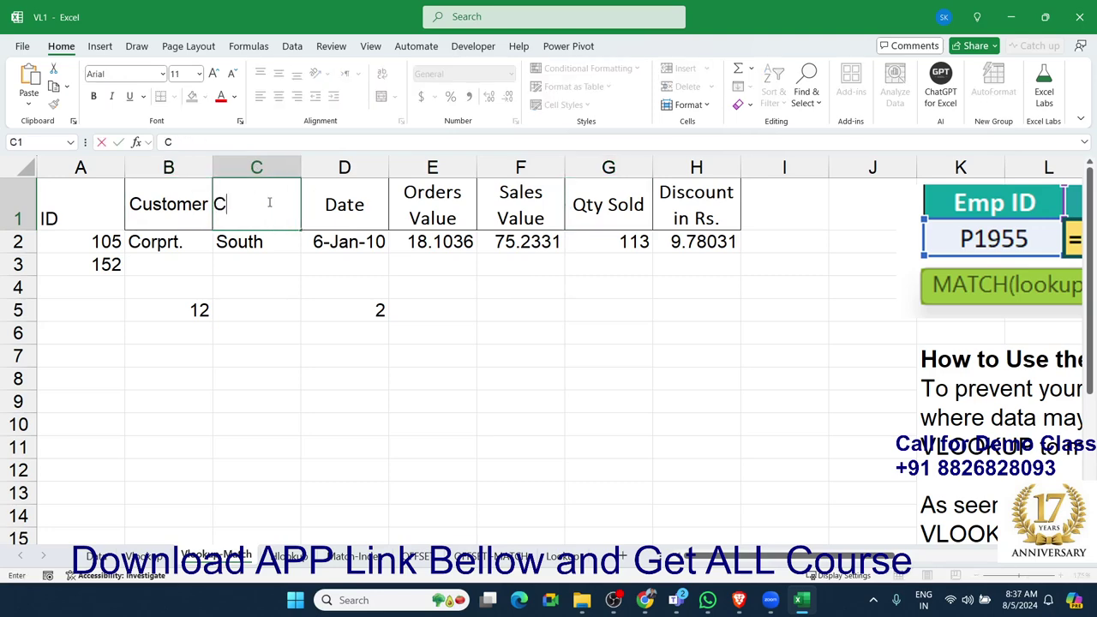
pyautogui.write('ust')
pyautogui.write('omer')
pyautogui.press('Return')
pyautogui.press('Up')
pyautogui.press('Left')
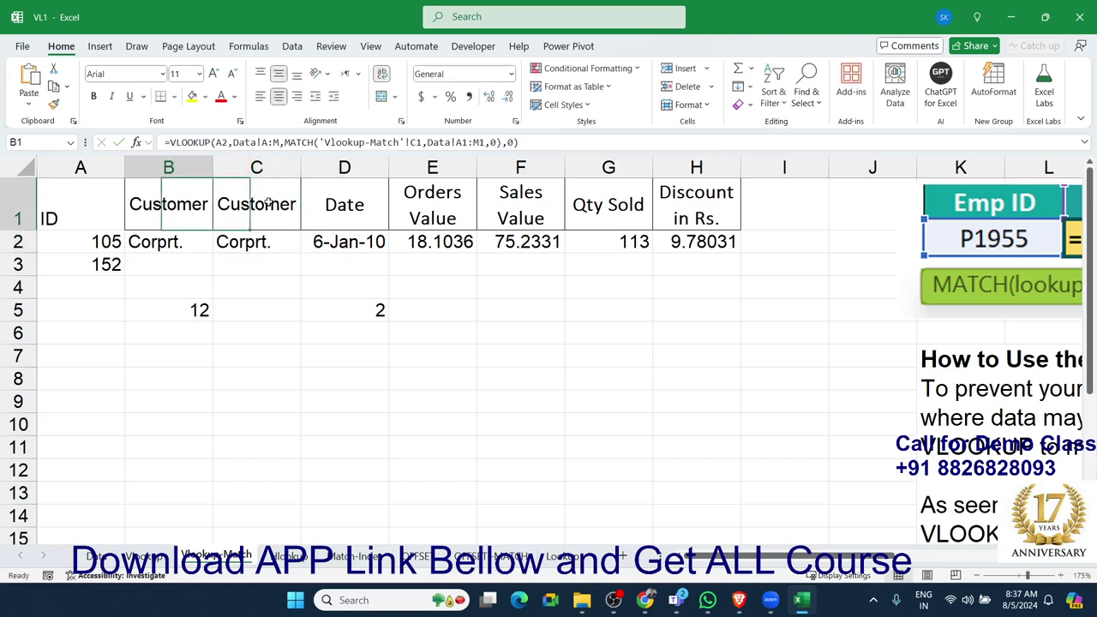
pyautogui.write('Zone')
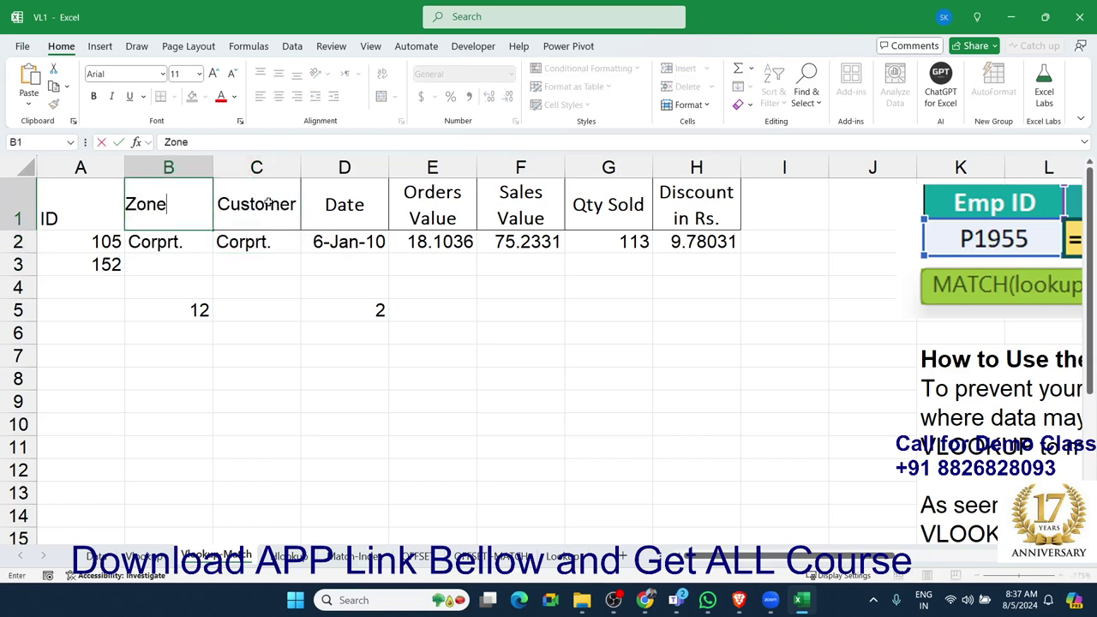
pyautogui.press('Return')
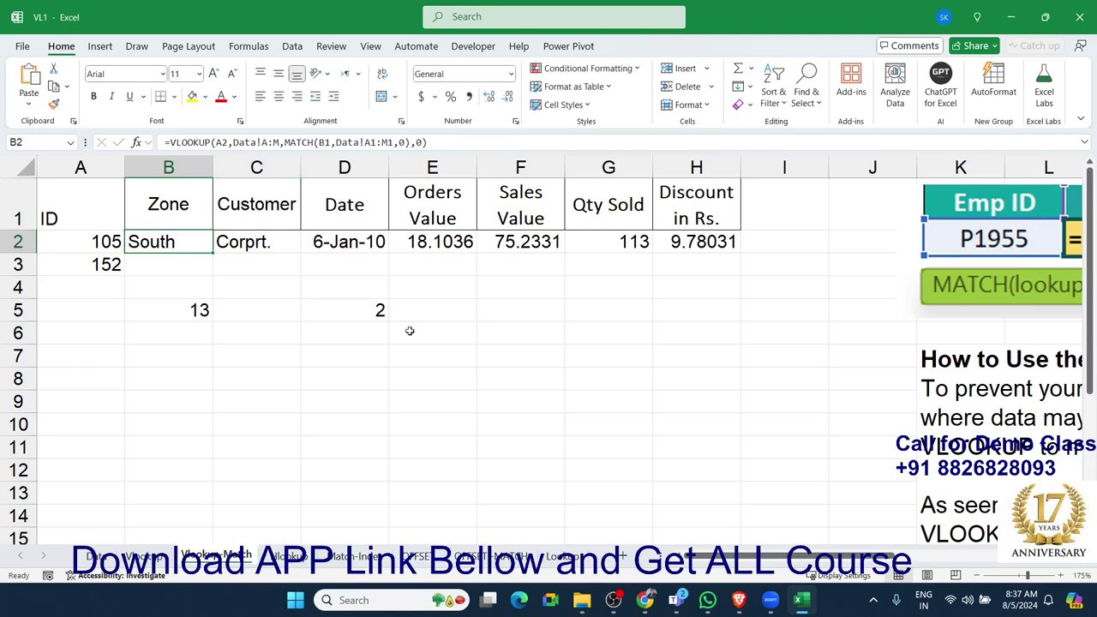